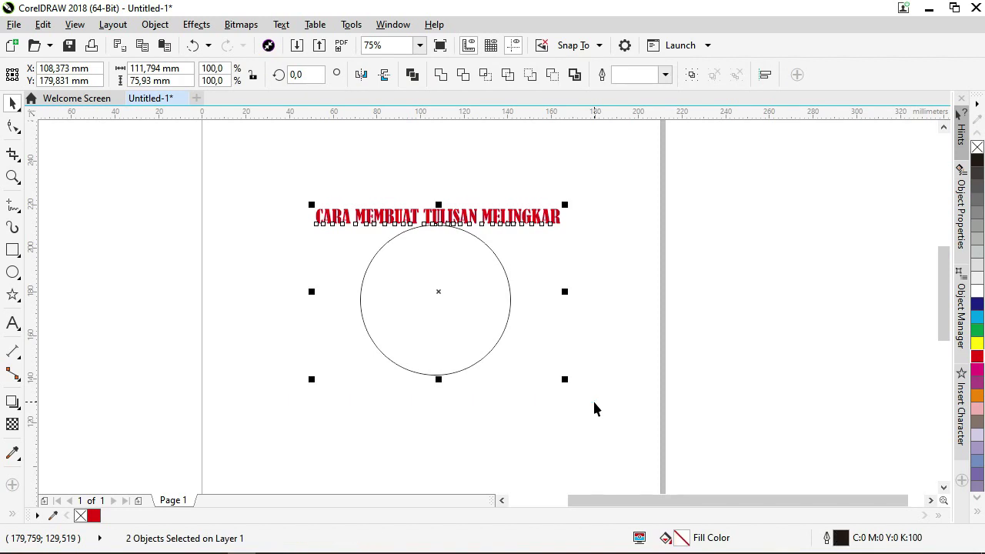
- Apply Text > Fit Text to Path so the red title follows the circle's curve
scroll(420, 262, "up", 2)
scroll(421, 254, "down", 2)
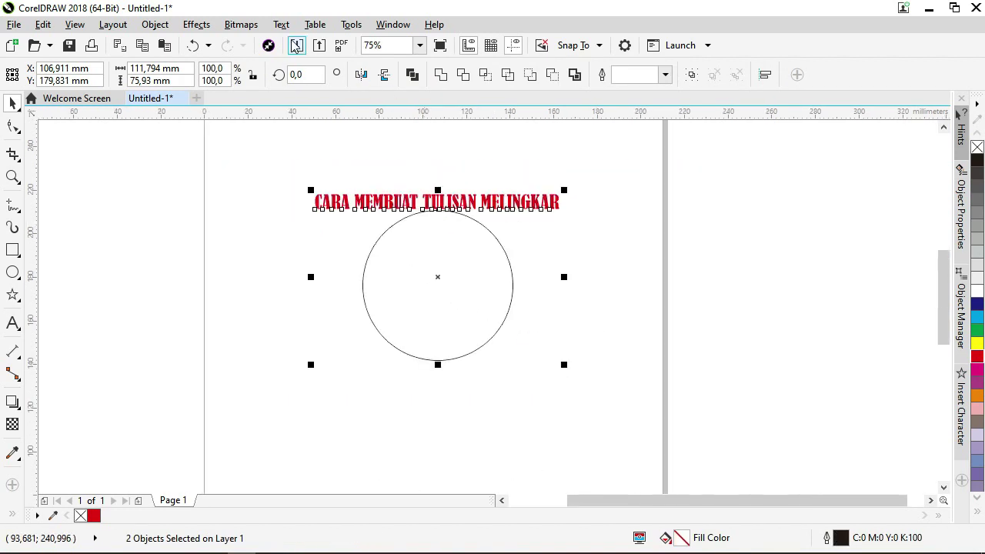
left_click(281, 24)
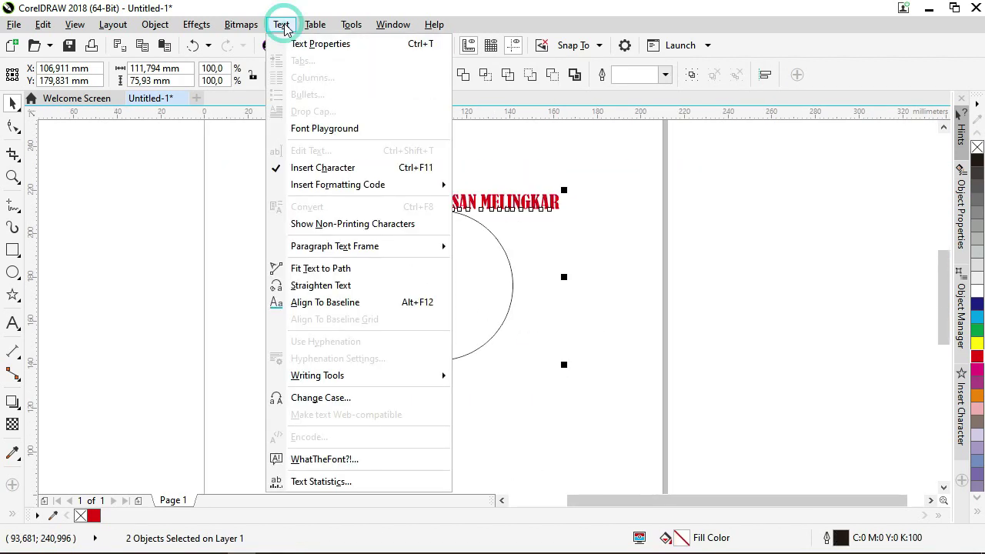
left_click(345, 269)
scroll(422, 285, "up", 2)
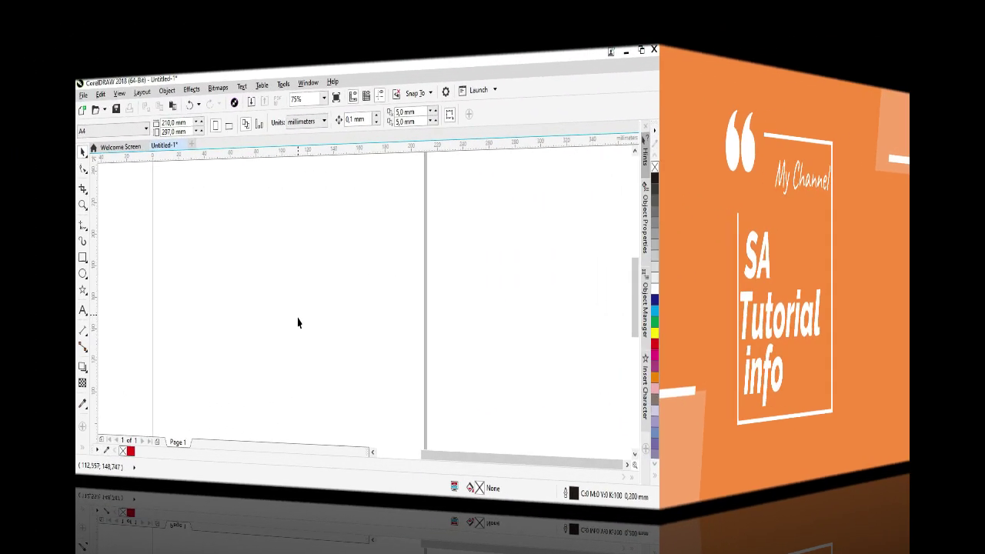
scroll(407, 325, "down", 4)
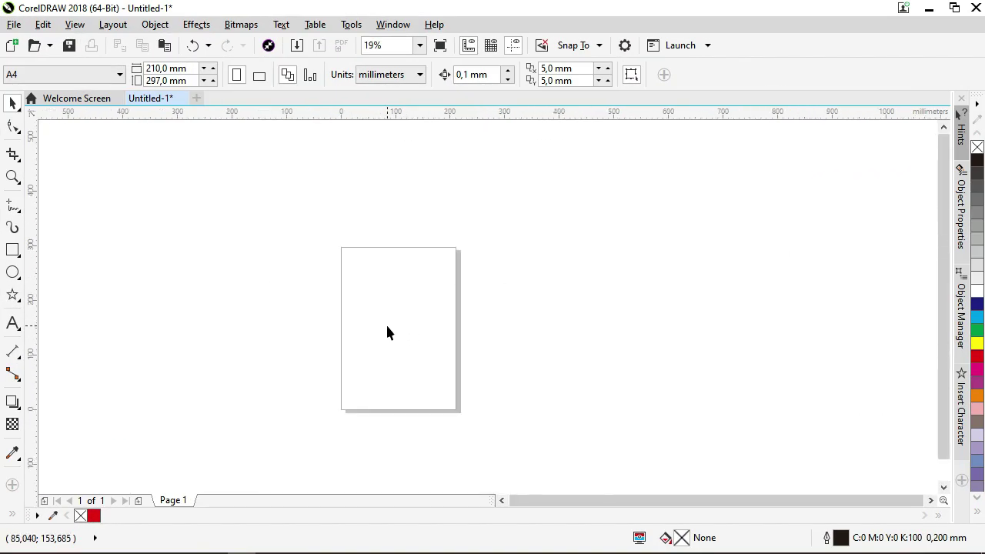
scroll(384, 315, "up", 1)
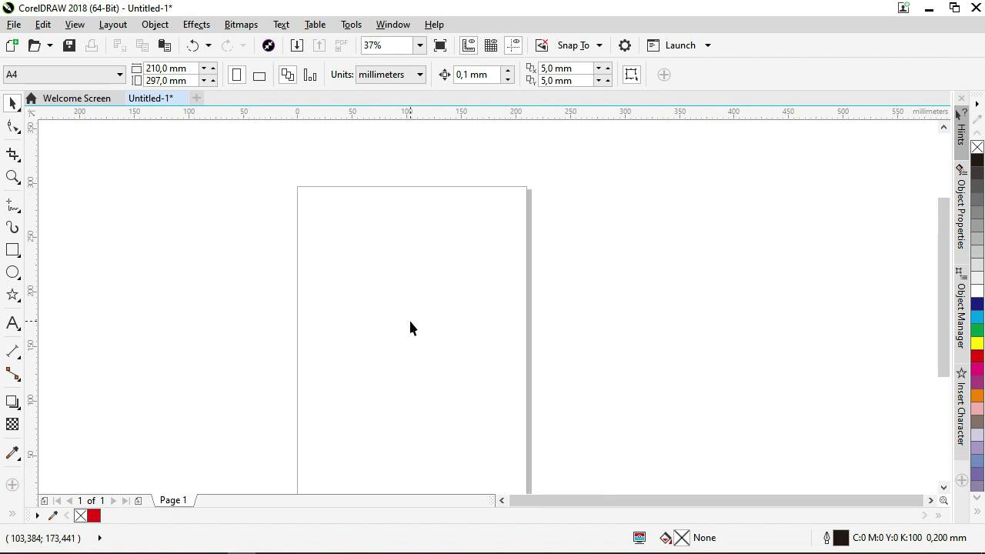
scroll(409, 323, "down", 2)
scroll(395, 329, "up", 2)
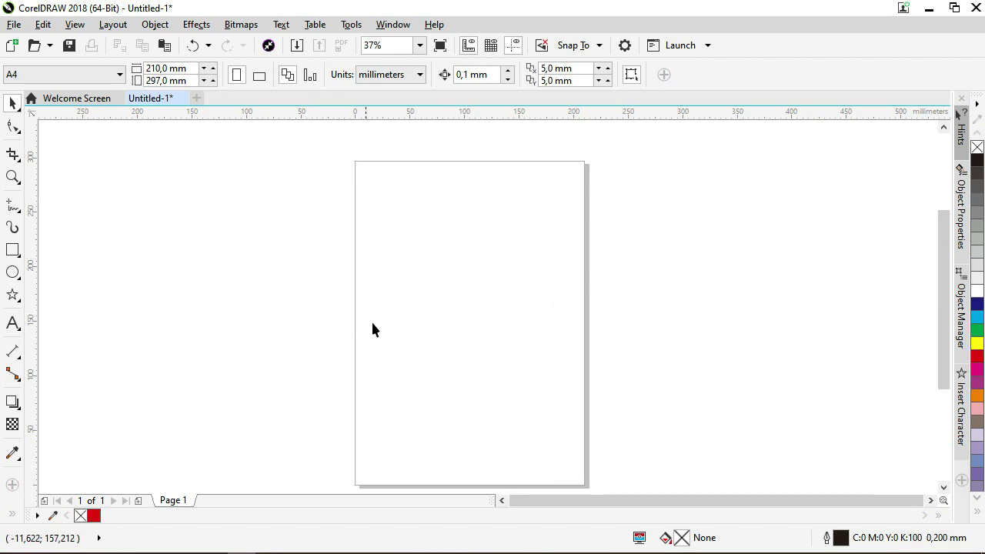
scroll(397, 330, "down", 2)
scroll(406, 337, "up", 2)
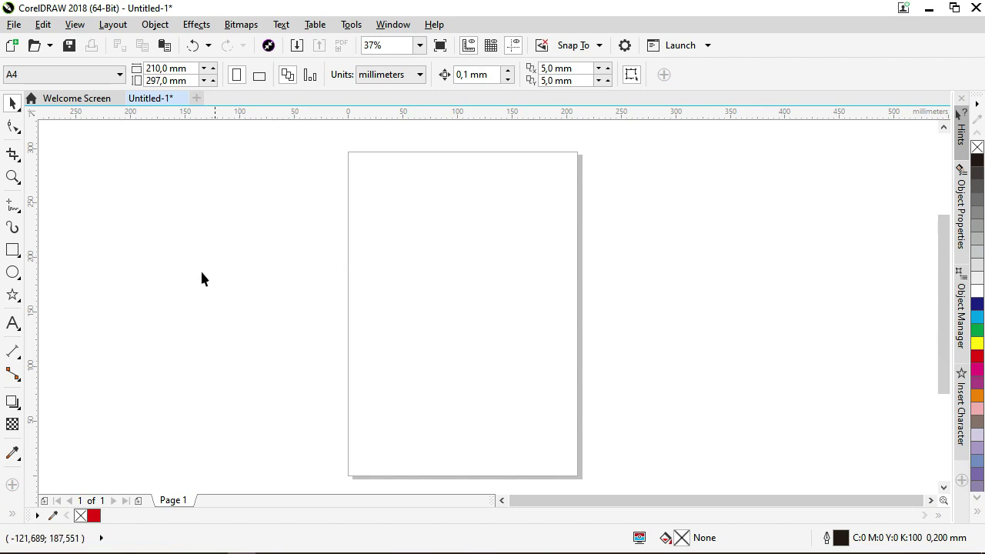
- Draw a circle with the Ellipse tool and shrink it to about 68.8 mm across
left_click(13, 272)
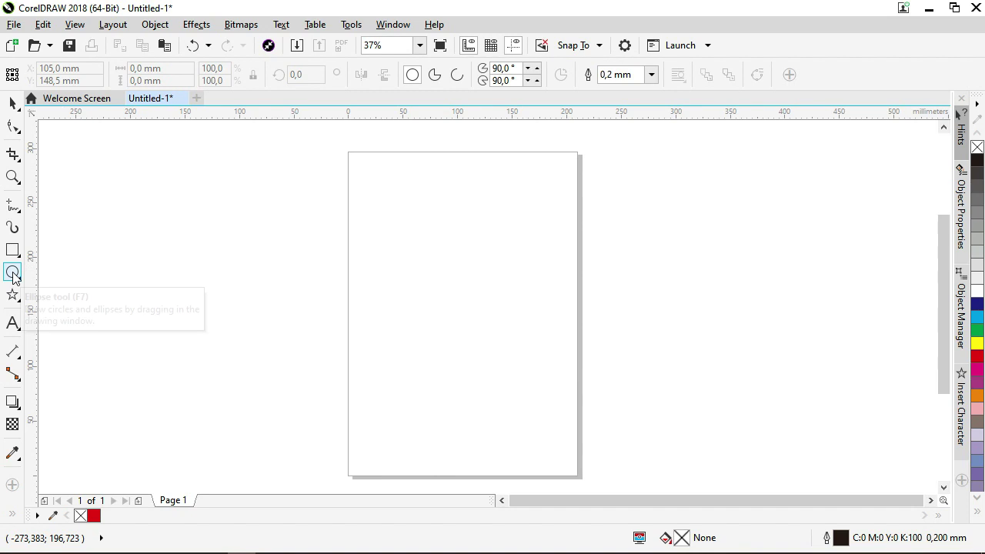
left_click_drag(465, 283, 483, 325)
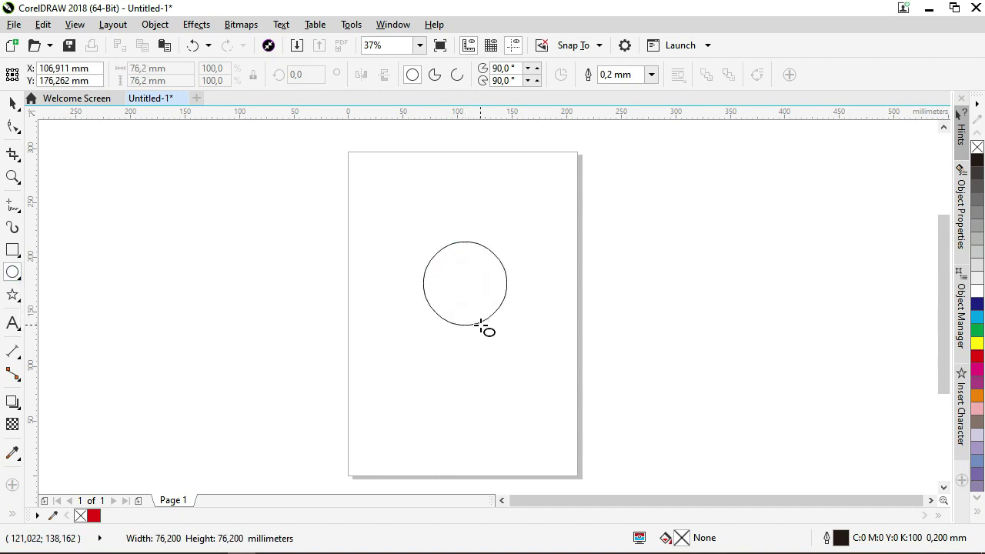
scroll(477, 301, "up", 2)
scroll(474, 297, "down", 1)
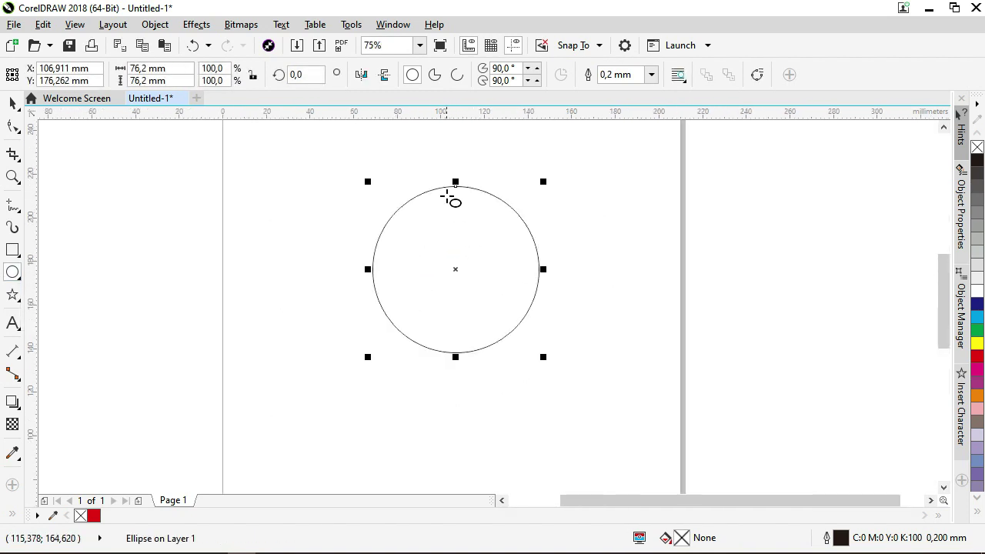
scroll(452, 200, "up", 1)
left_click_drag(635, 171, 623, 190)
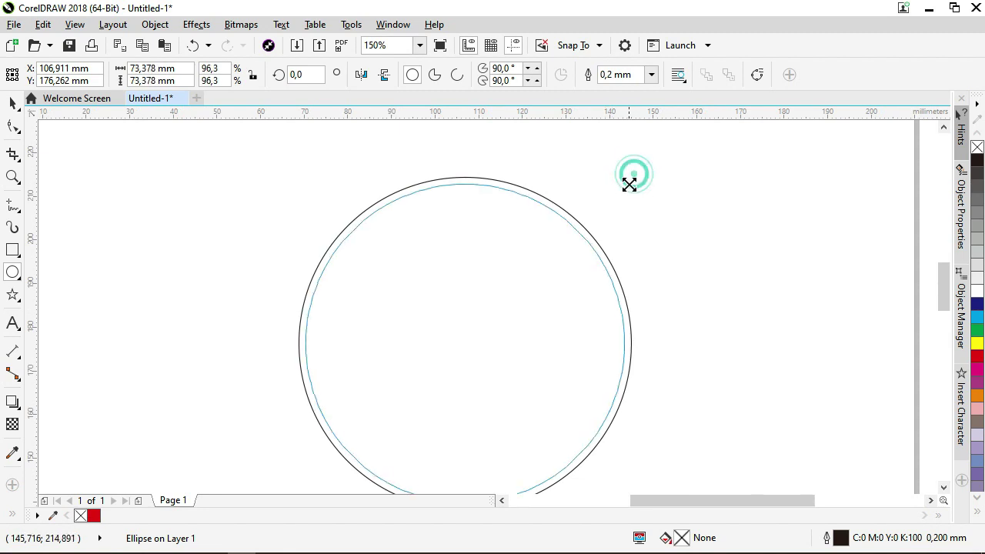
scroll(517, 277, "down", 1)
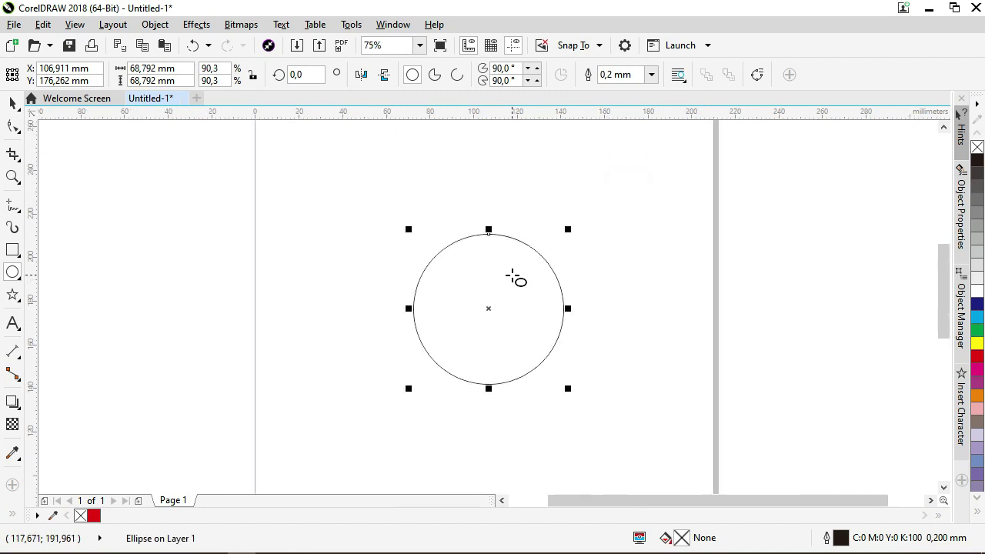
scroll(507, 265, "up", 1)
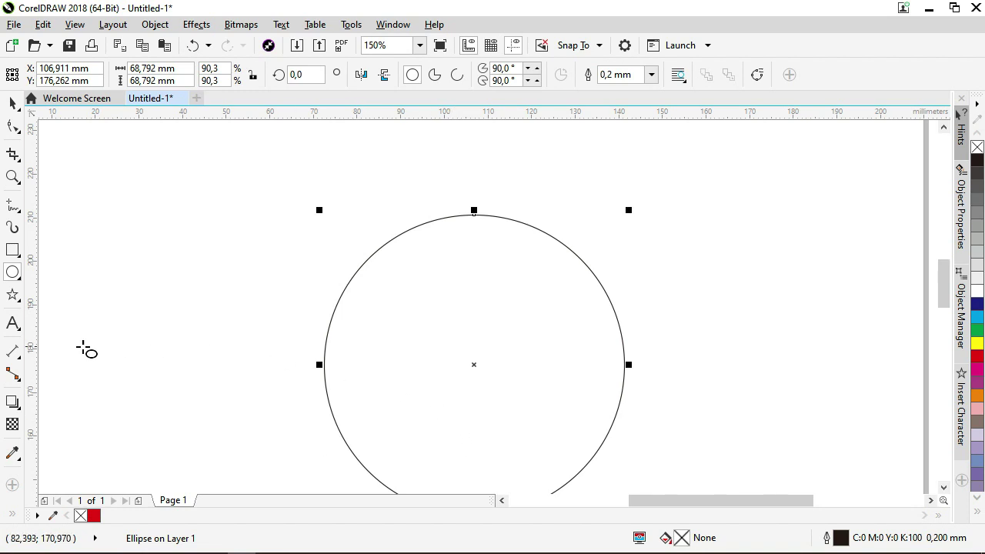
- Add Arial 24 pt text 'CARA MEMBUAT TULISAN MELINGKAR' and move it above the circle
left_click(13, 324)
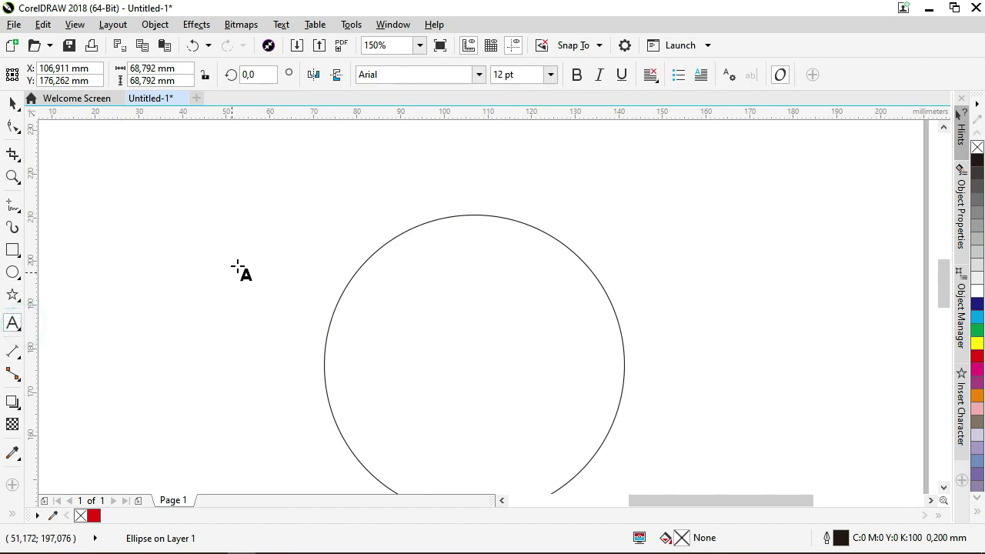
left_click(265, 248)
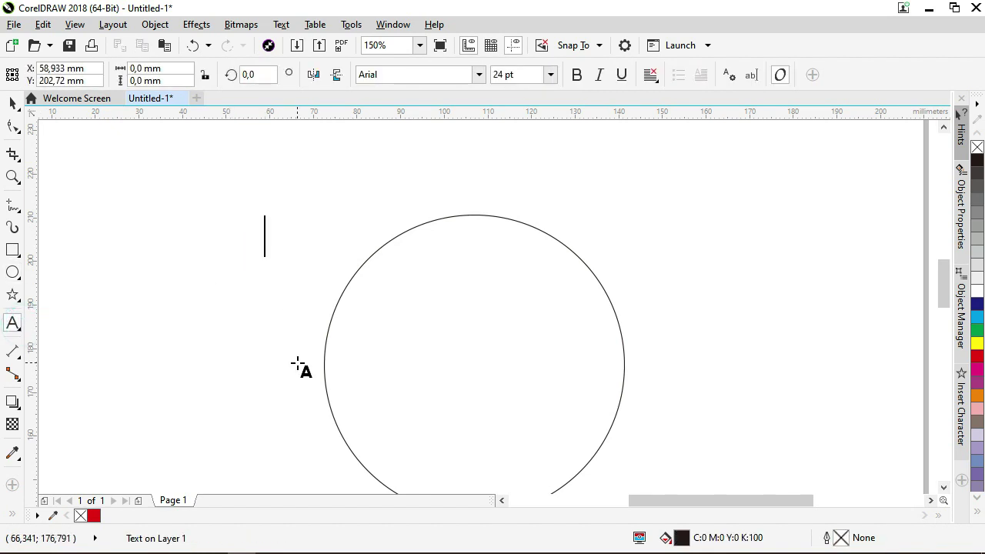
type("CA")
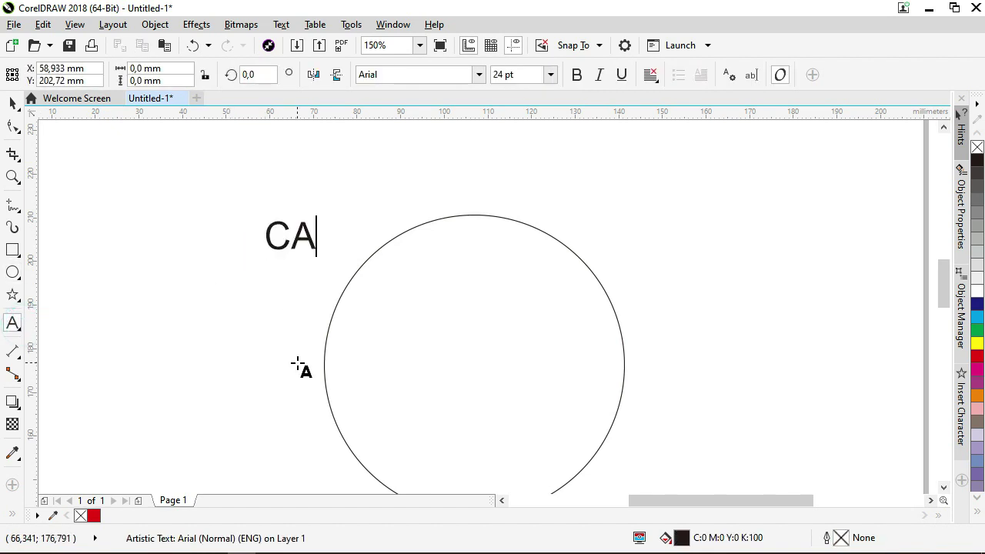
type("RA MEMBU")
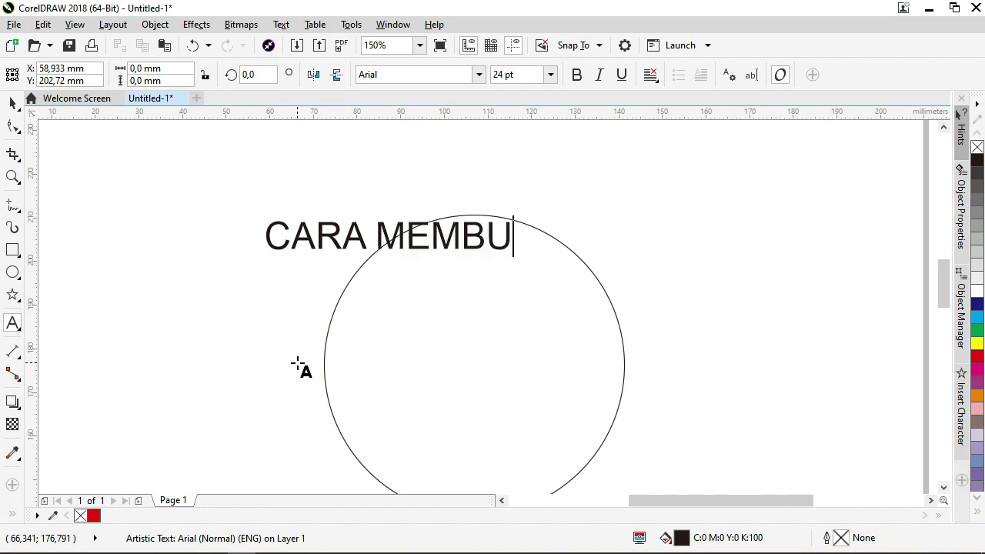
type("AT ")
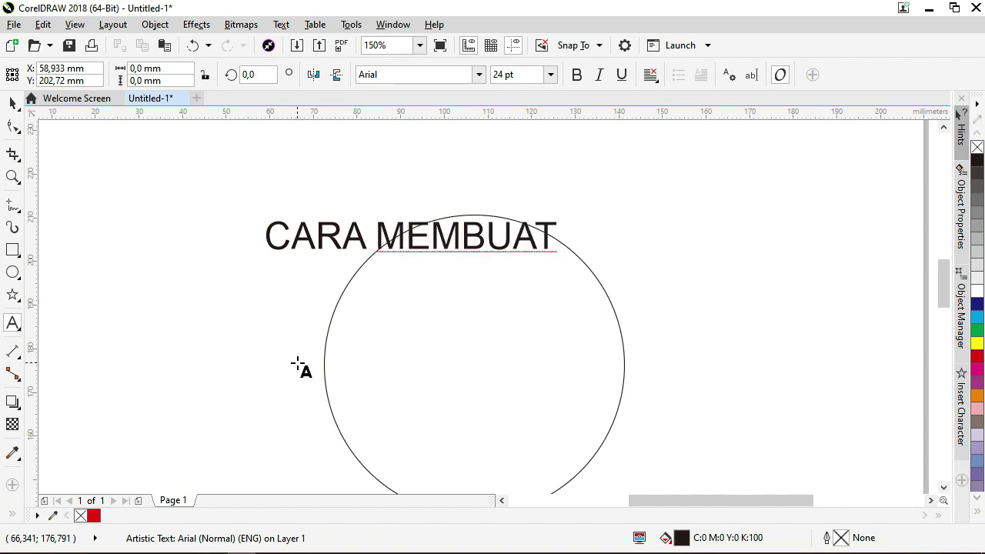
type("TULISAN ")
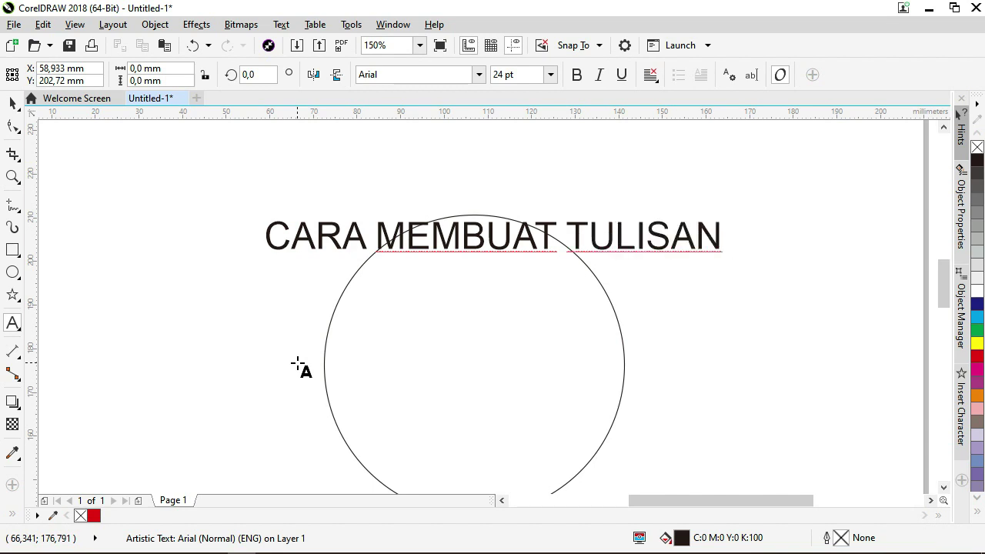
type("MELING")
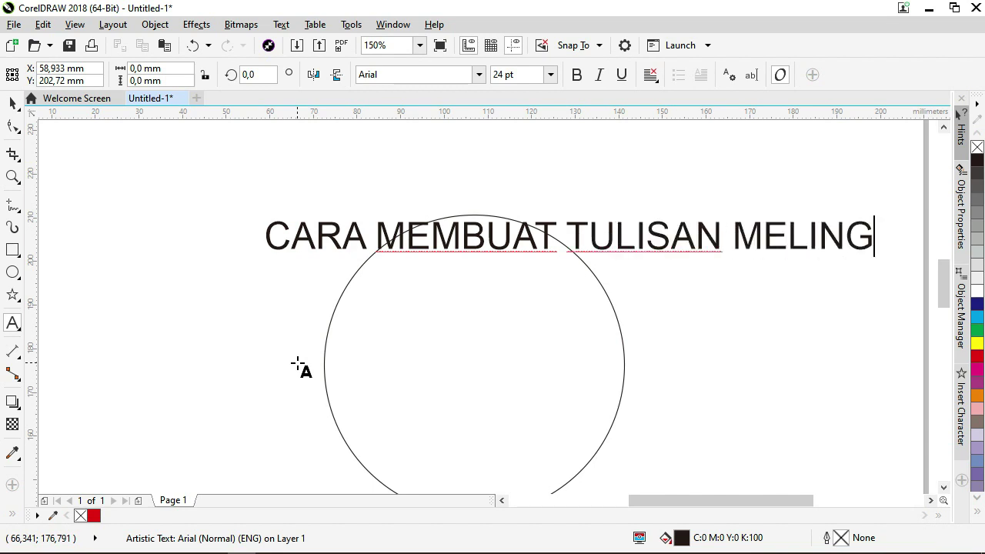
type("KAR")
left_click(11, 103)
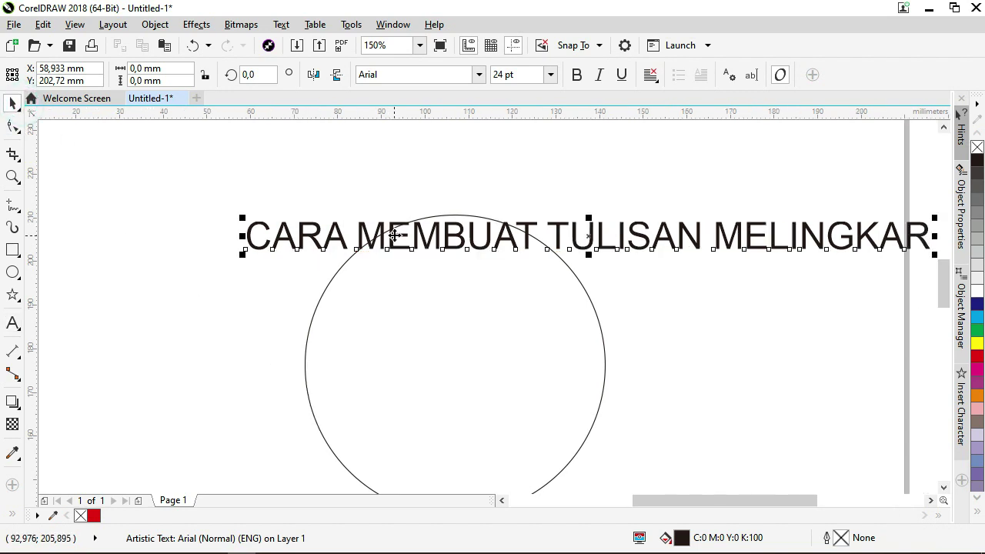
left_click_drag(395, 235, 281, 200)
- Change the title font to Bernard MT Condensed and move it back above the circle
left_click(480, 74)
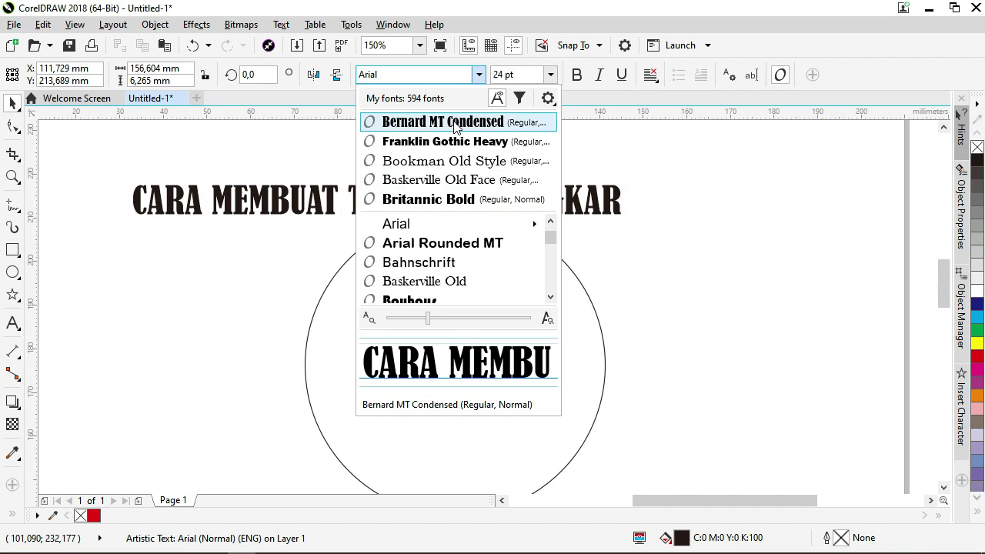
left_click(455, 123)
mouse_move(423, 193)
left_mouse_down()
mouse_move(498, 206)
mouse_move(491, 193)
left_mouse_up()
scroll(537, 209, "down", 2)
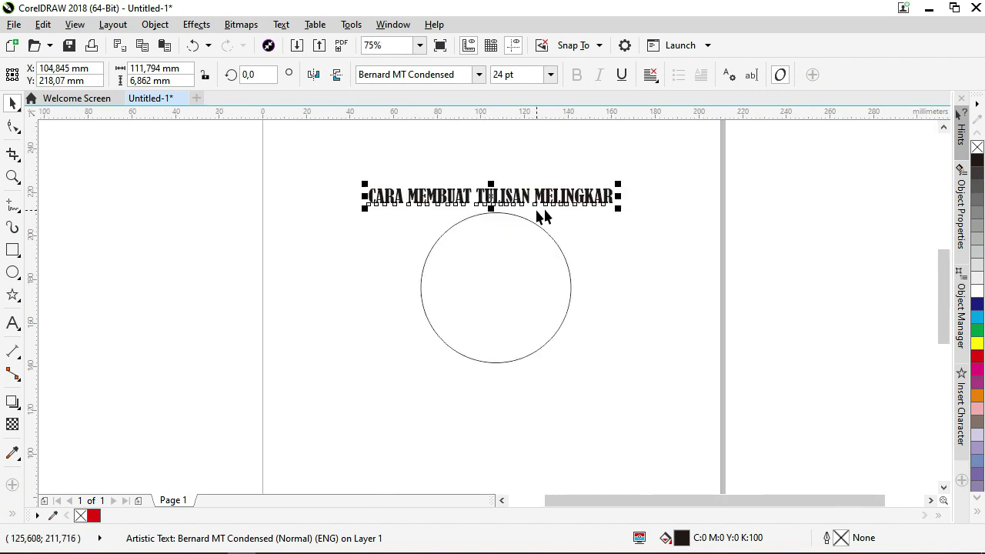
scroll(558, 206, "up", 2)
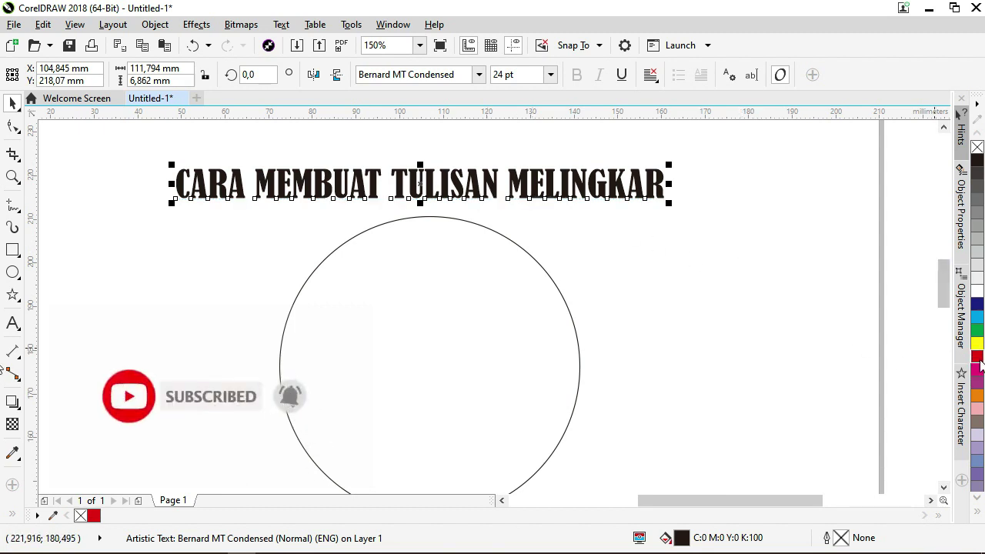
- Fill the title red and marquee-select both the title and the circle
left_click(977, 356)
scroll(436, 238, "down", 2)
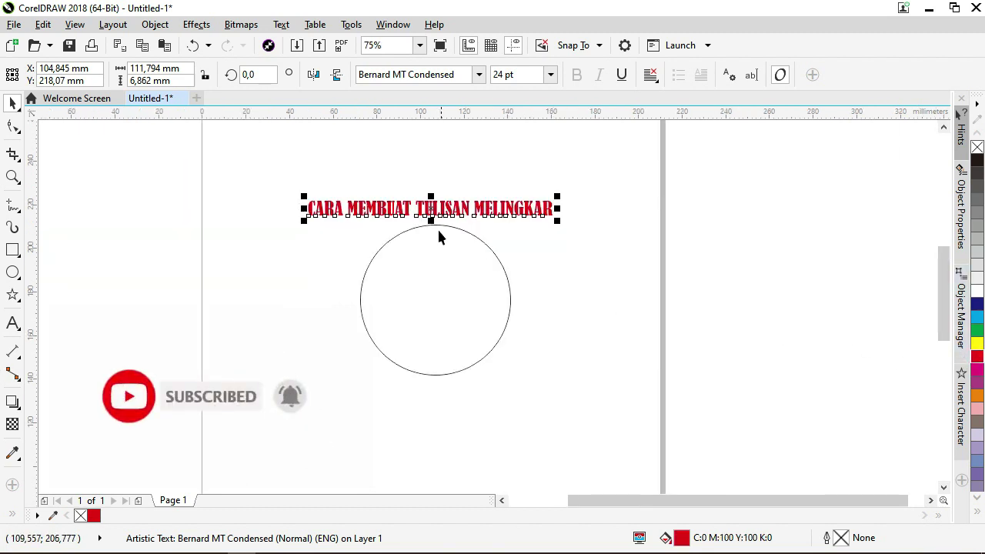
left_click_drag(383, 216, 390, 224)
mouse_move(269, 189)
left_mouse_down()
mouse_move(580, 377)
mouse_move(594, 408)
left_mouse_up()
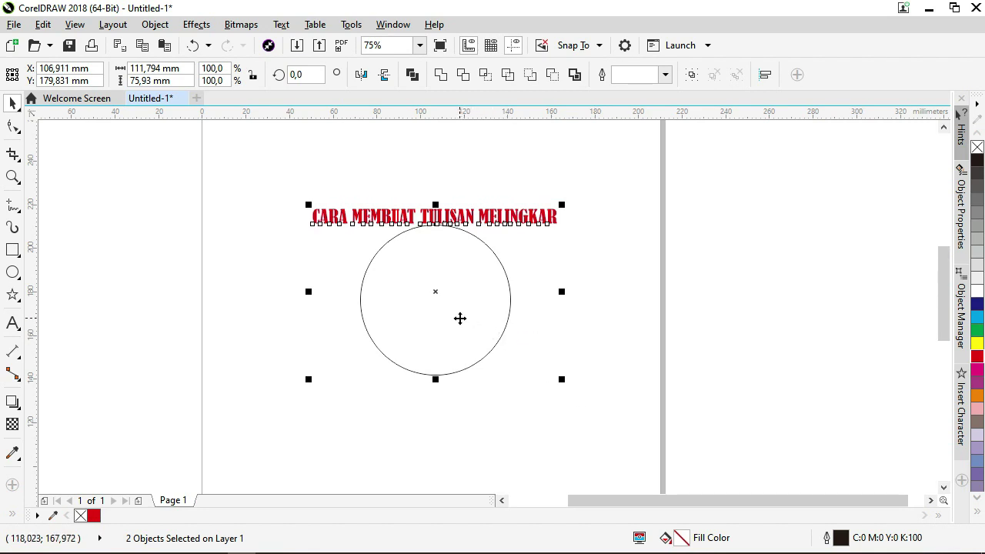
- Fit the red title onto the circle with Text > Fit Text to Path
scroll(420, 253, "up", 2)
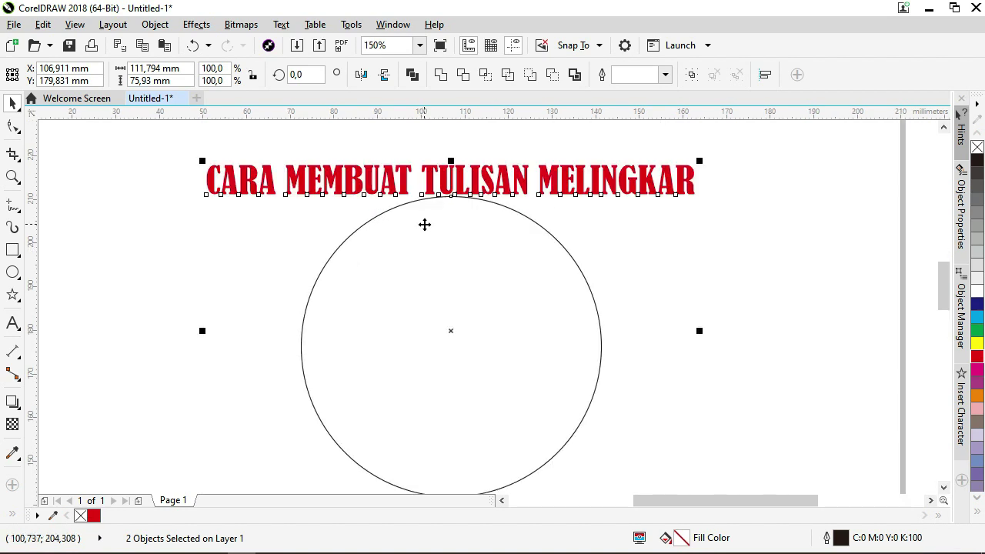
scroll(424, 222, "down", 2)
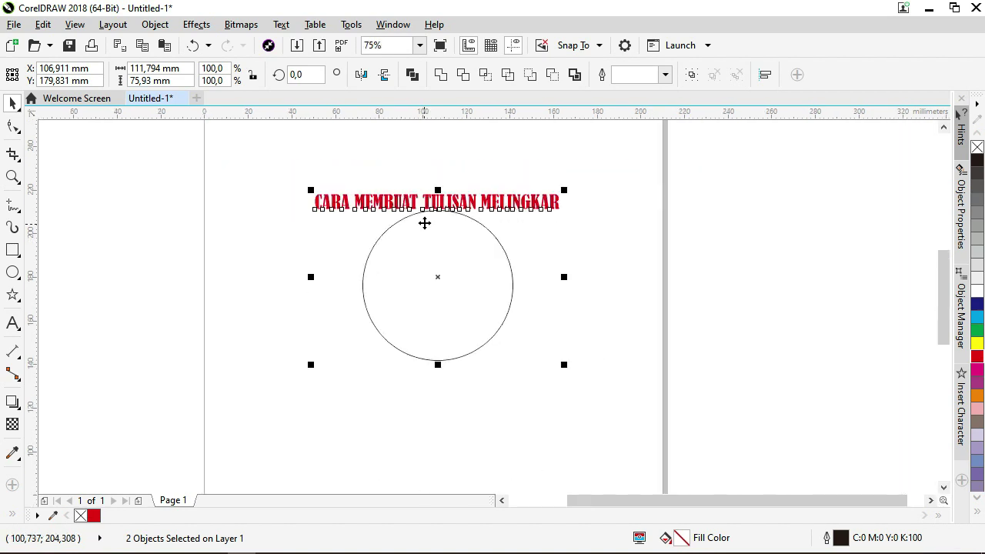
left_click(281, 24)
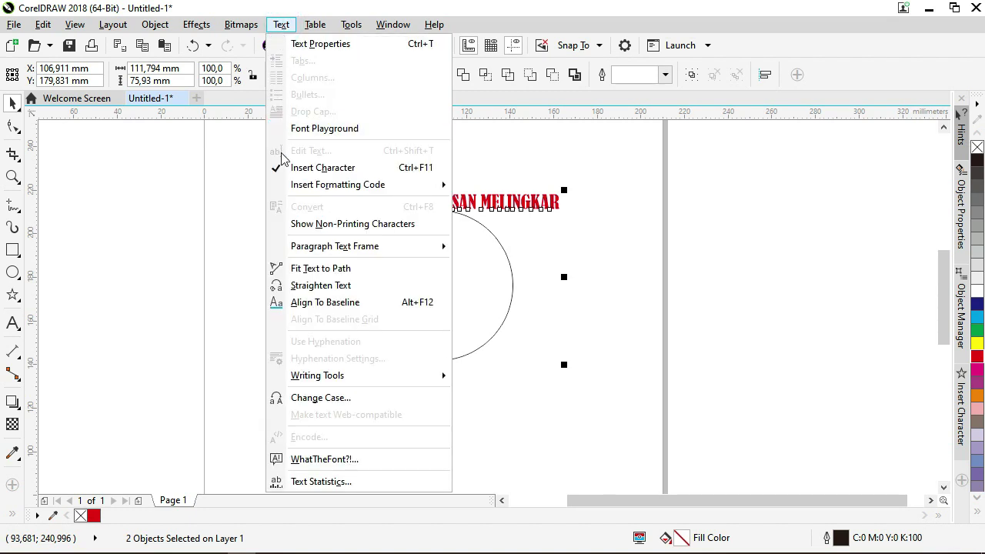
left_click(344, 268)
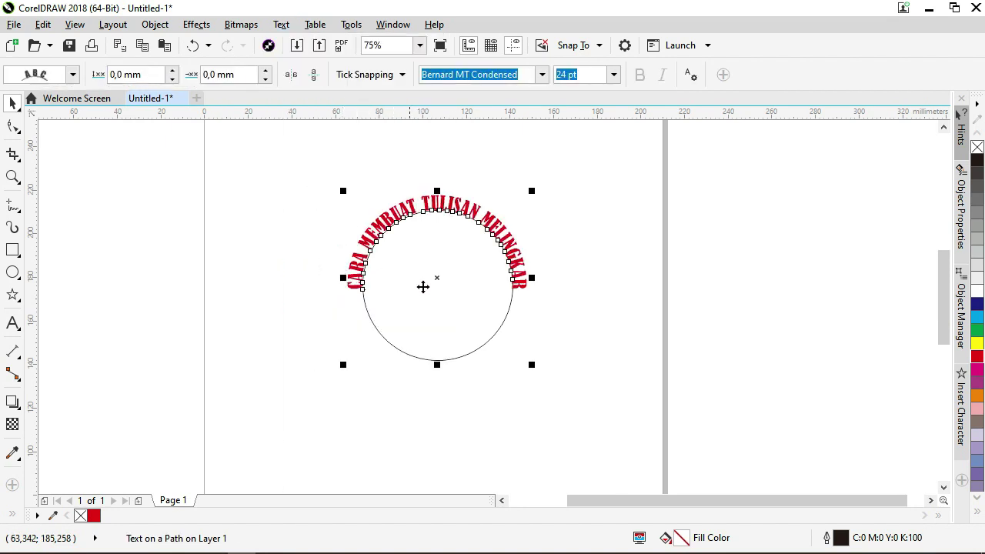
scroll(422, 287, "up", 2)
left_click(177, 247)
left_click(292, 265)
scroll(399, 297, "down", 2)
left_click(268, 263)
left_click(341, 278)
scroll(384, 326, "up", 2)
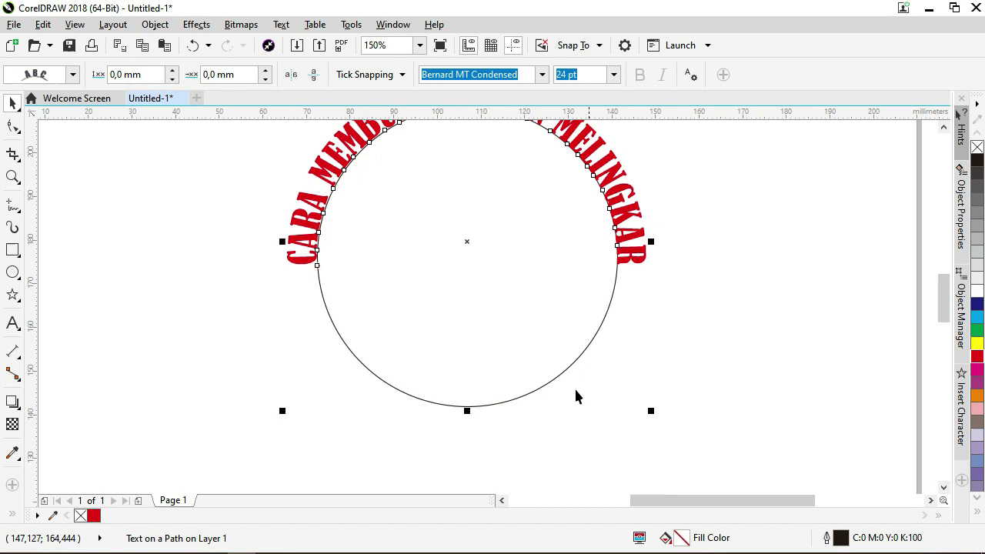
scroll(319, 326, "down", 2)
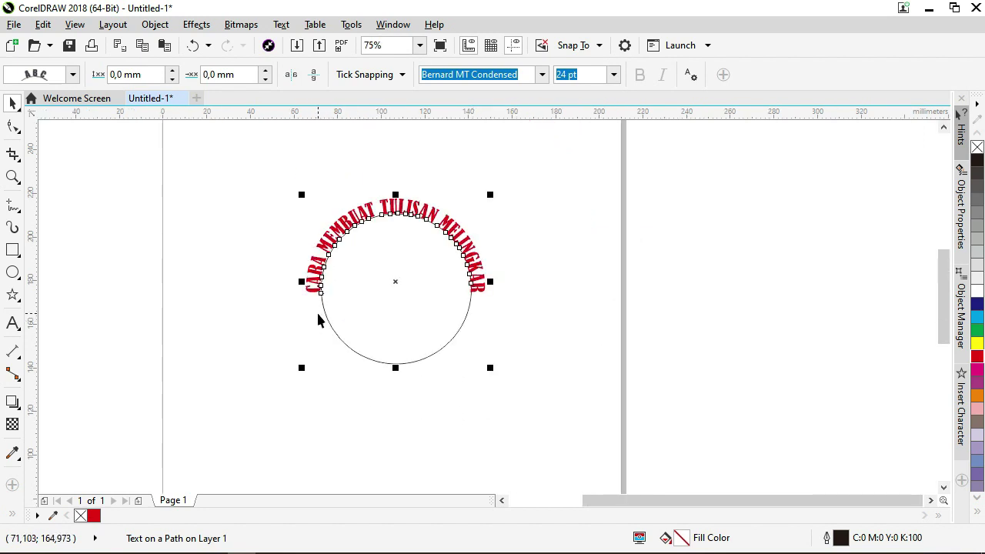
scroll(401, 286, "up", 2)
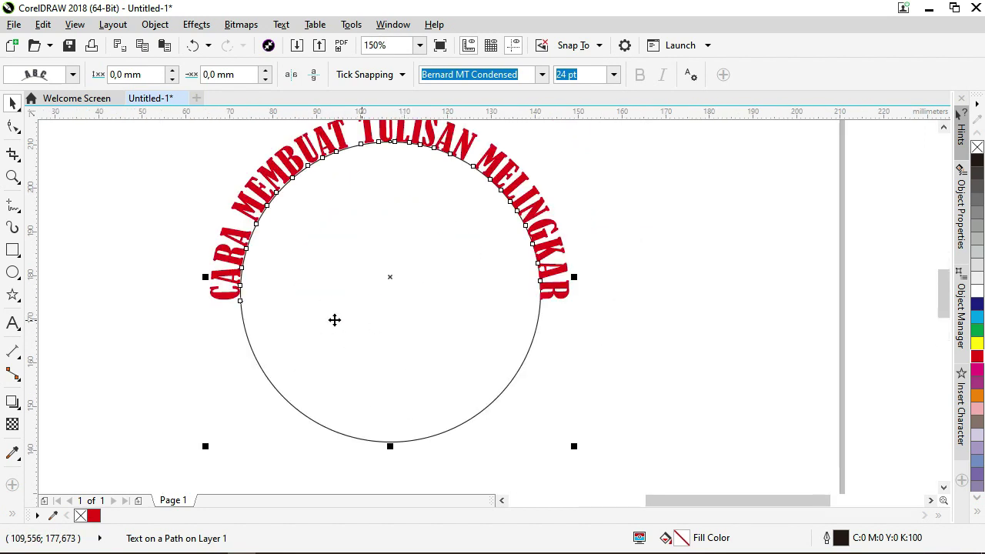
left_click(193, 310)
left_click(228, 286)
left_click(202, 310)
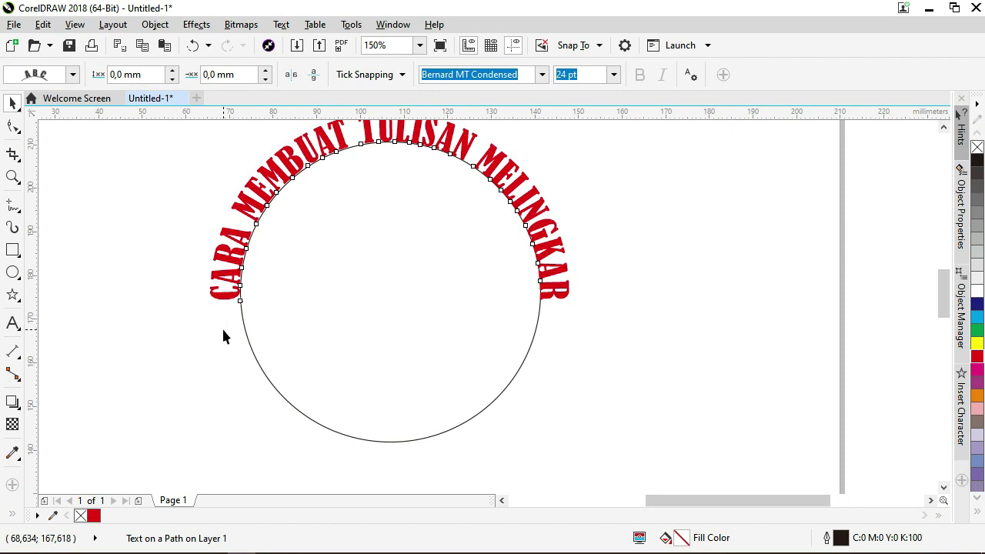
- Drag a copy of the curved title to the circle's bottom and mirror it horizontally and vertically
left_click_drag(241, 301, 543, 299)
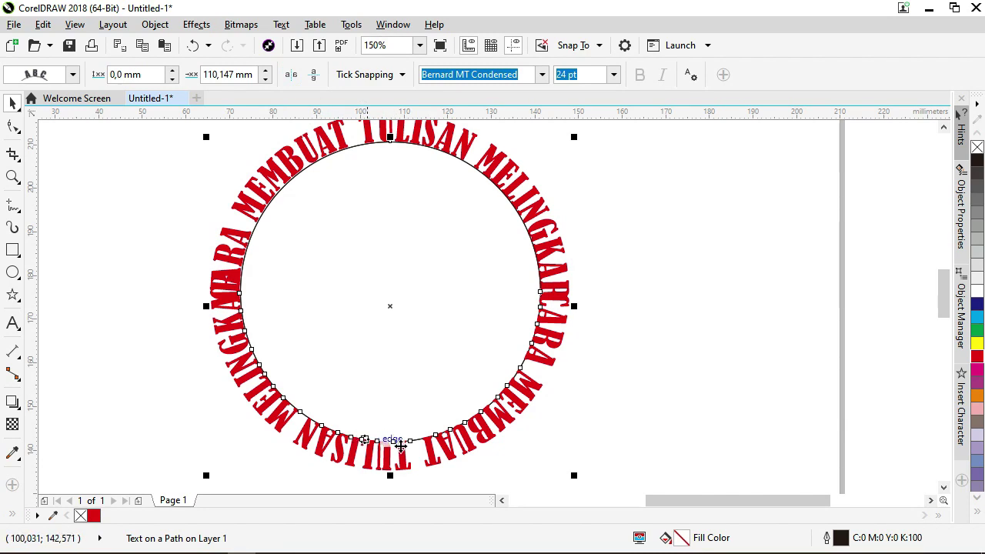
left_click(292, 82)
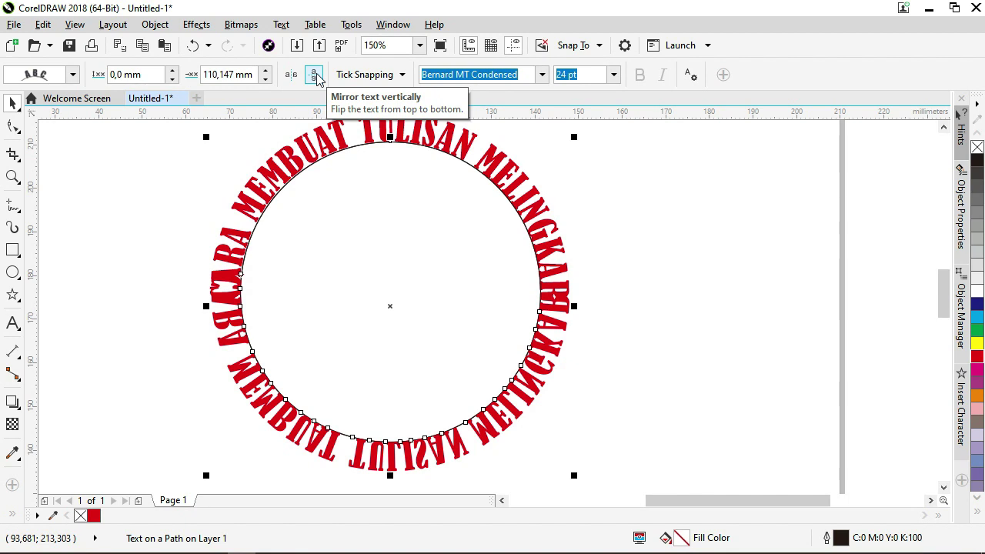
left_click(315, 75)
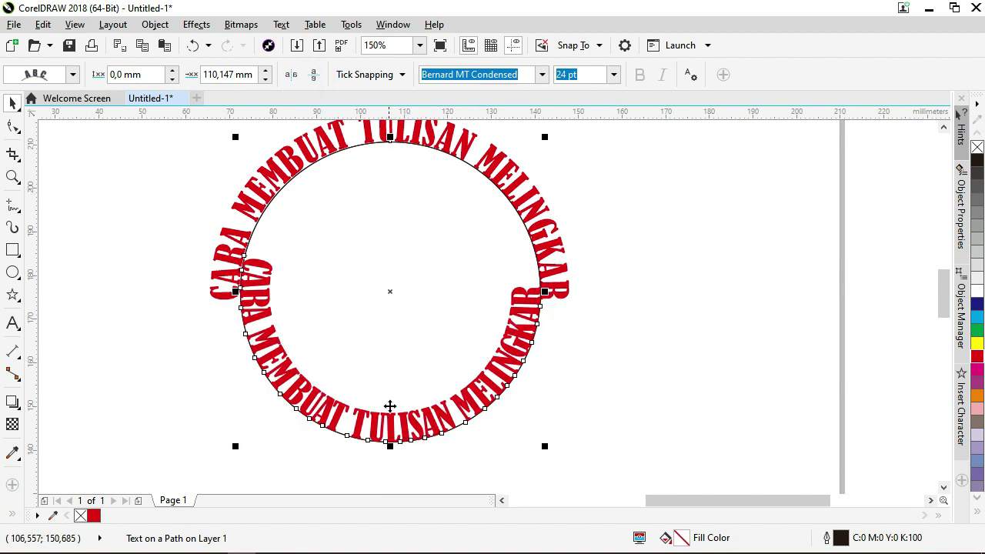
scroll(434, 300, "down", 1)
scroll(407, 367, "up", 1)
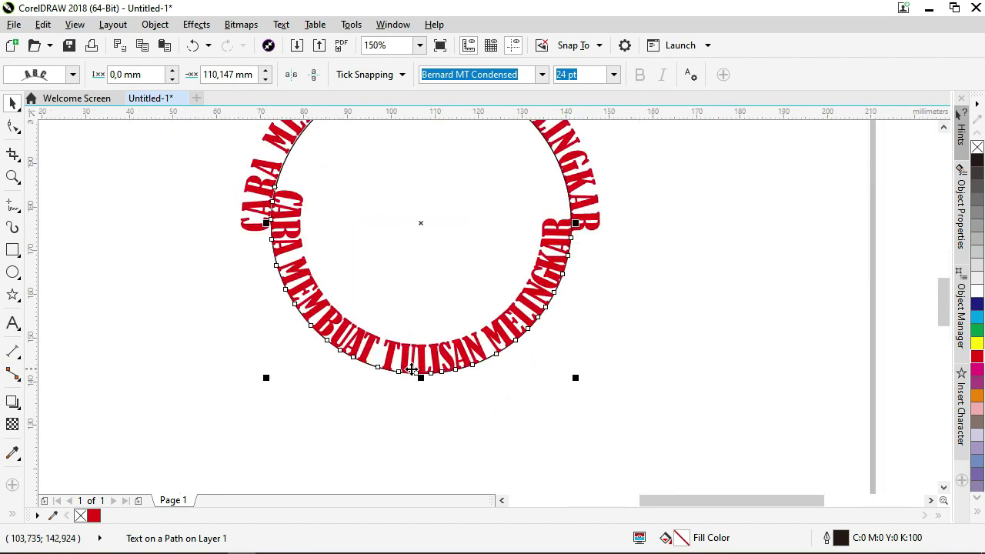
- Offset the bottom curved text outward from the circle, then deselect it
left_click(421, 356)
left_click_drag(422, 356, 424, 387)
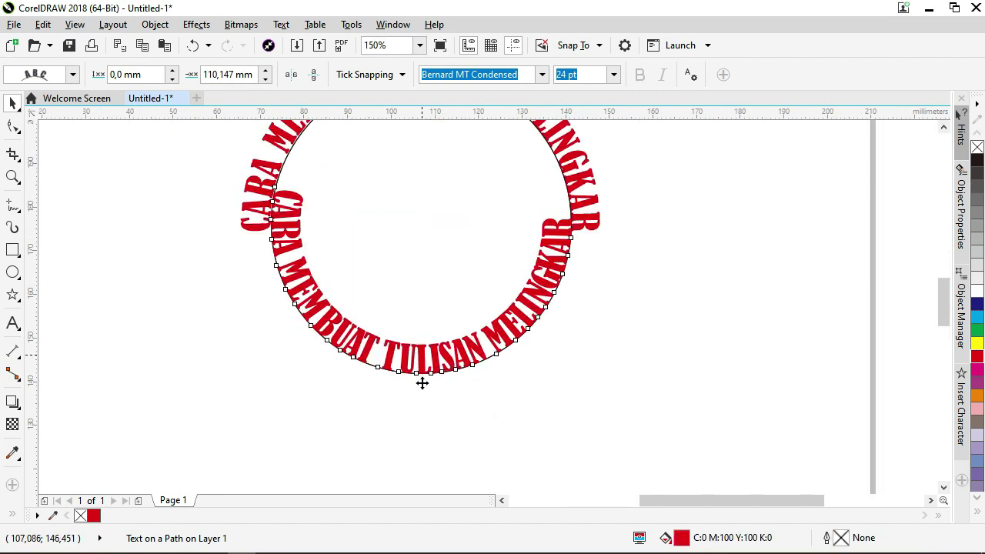
scroll(425, 387, "up", 1)
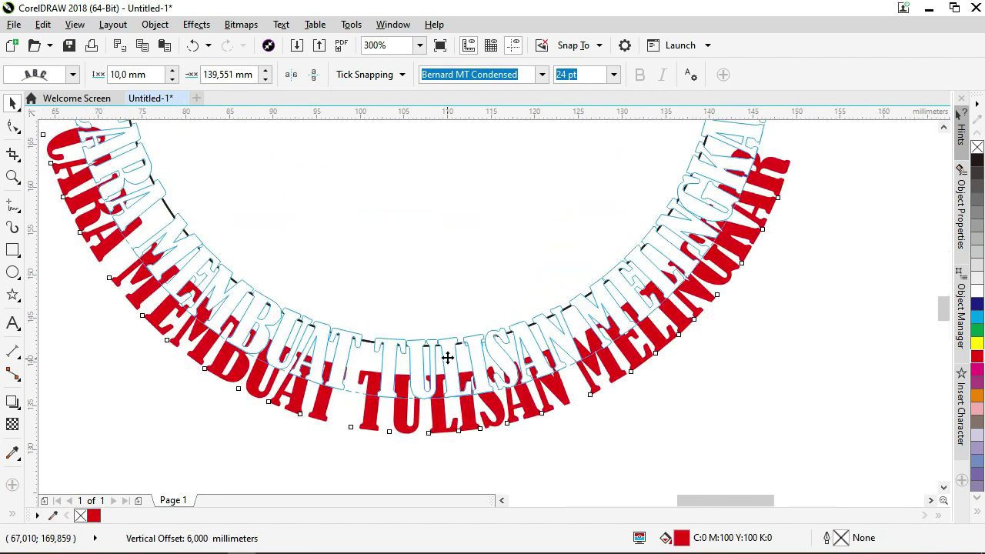
left_click_drag(425, 387, 451, 374)
scroll(455, 375, "down", 2)
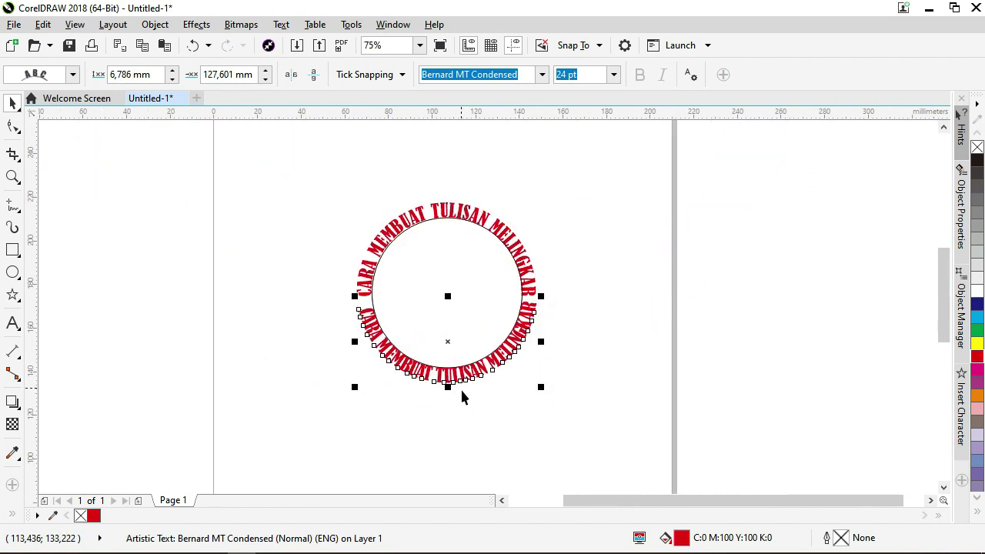
left_click(462, 405)
scroll(461, 405, "up", 1)
- Replace the bottom curved text with 'DI CORELDRAW X8' and reselect it
key("F8")
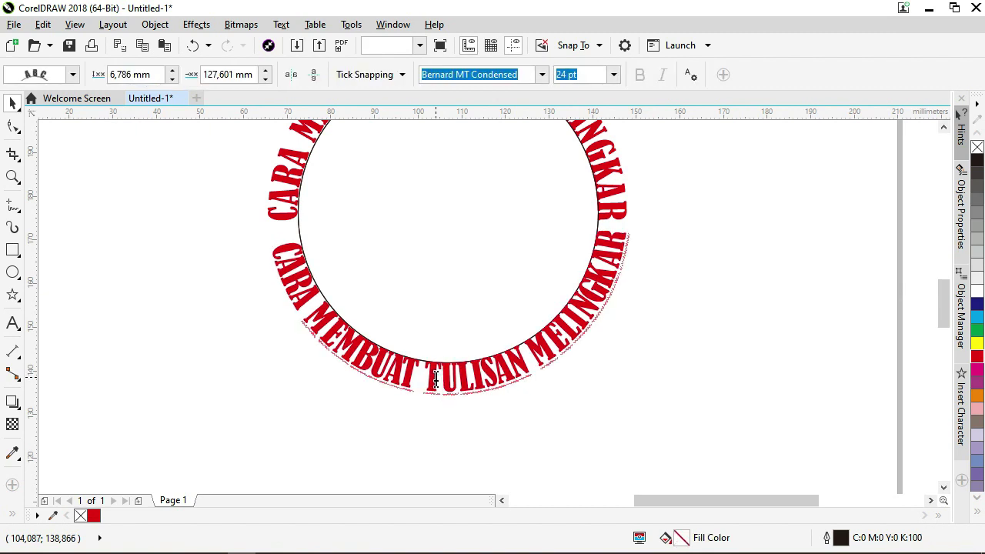
left_click(435, 379)
key("ctrl+a")
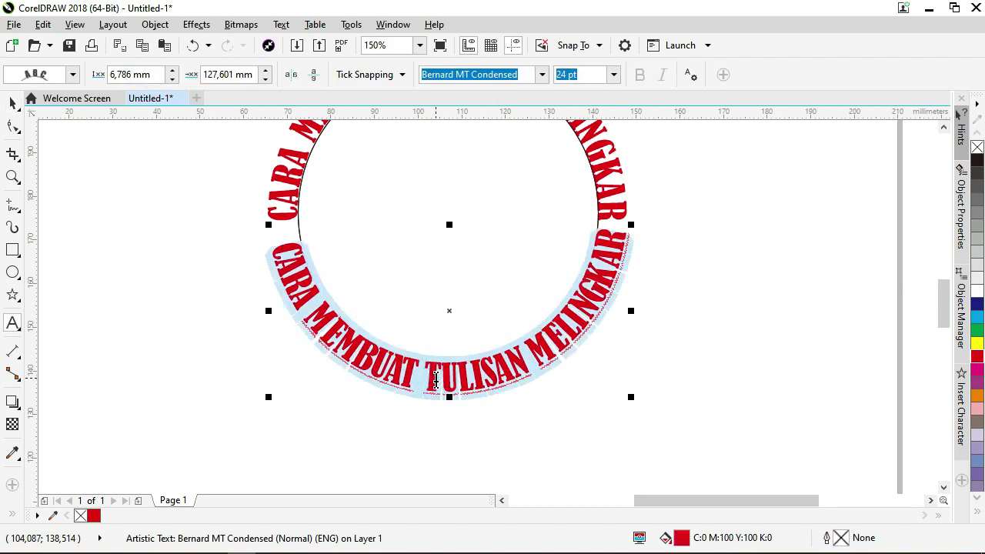
type("D ")
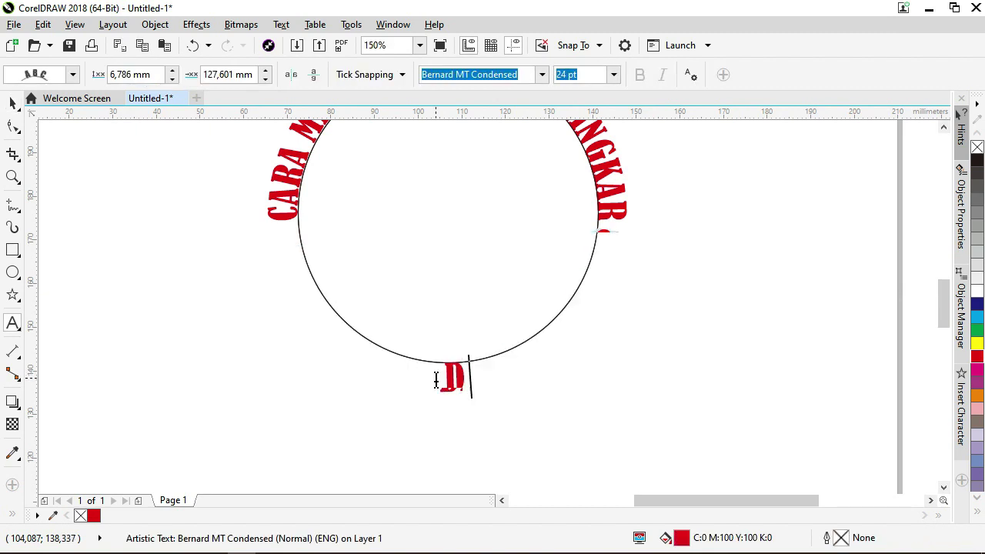
type(" CORELDRAW")
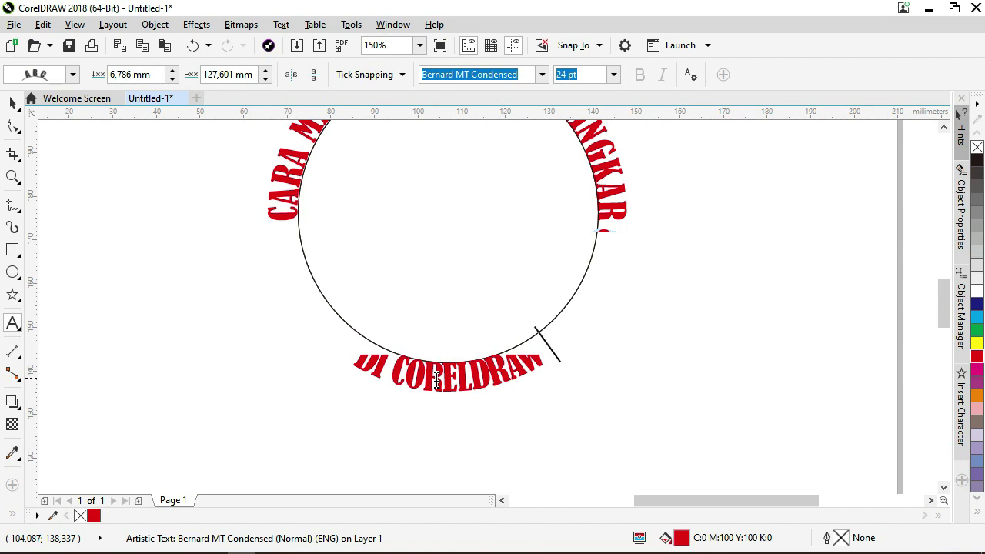
type(" 2")
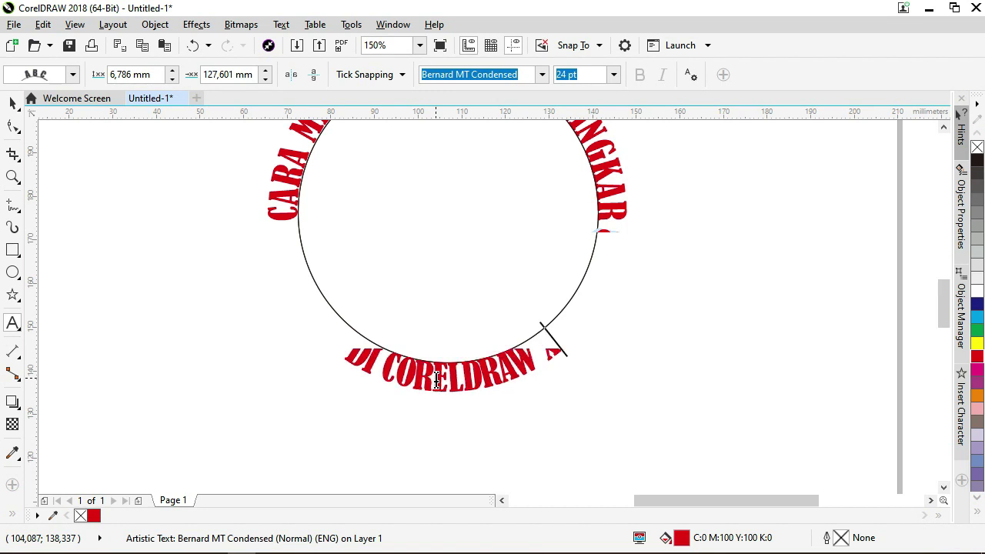
type("5")
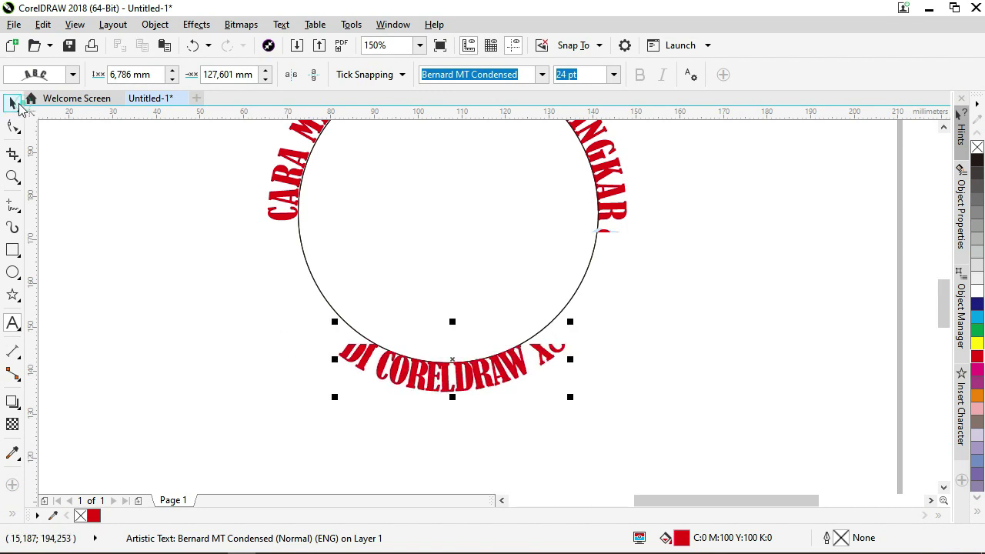
left_click(482, 395)
scroll(479, 395, "down", 1)
scroll(479, 395, "up", 1)
left_click(450, 389)
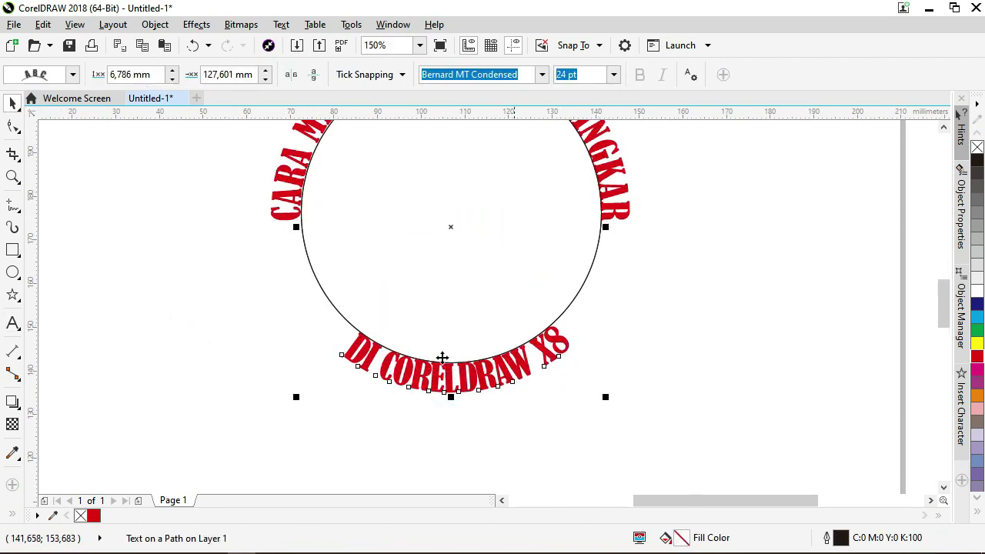
- Widen the letter spacing of DI CORELDRAW X8 and the top title so both spread around the circle
left_click(13, 125)
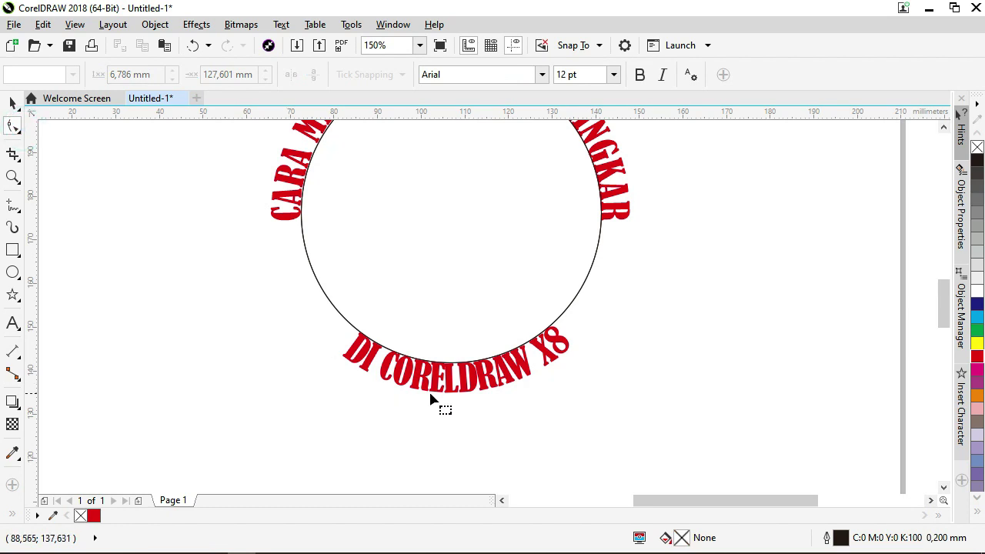
left_click(436, 390)
left_click_drag(575, 398, 600, 399)
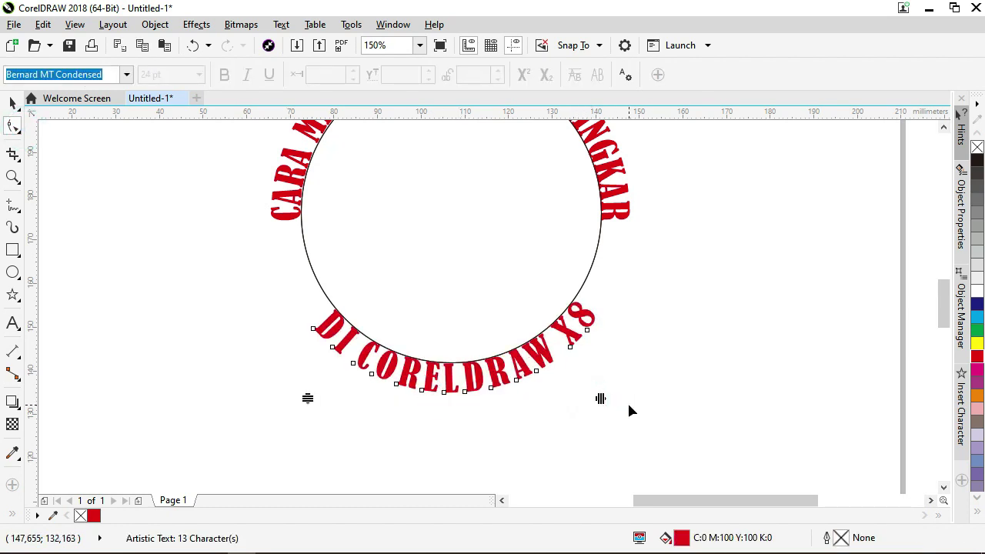
left_click(622, 223)
left_click_drag(636, 223, 636, 251)
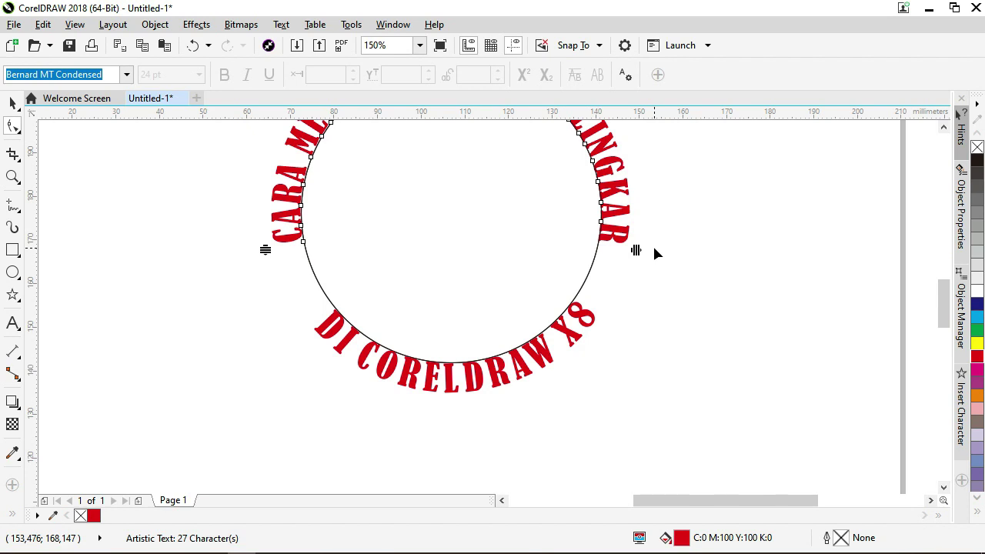
left_click(12, 104)
left_click(157, 218)
left_click(277, 239)
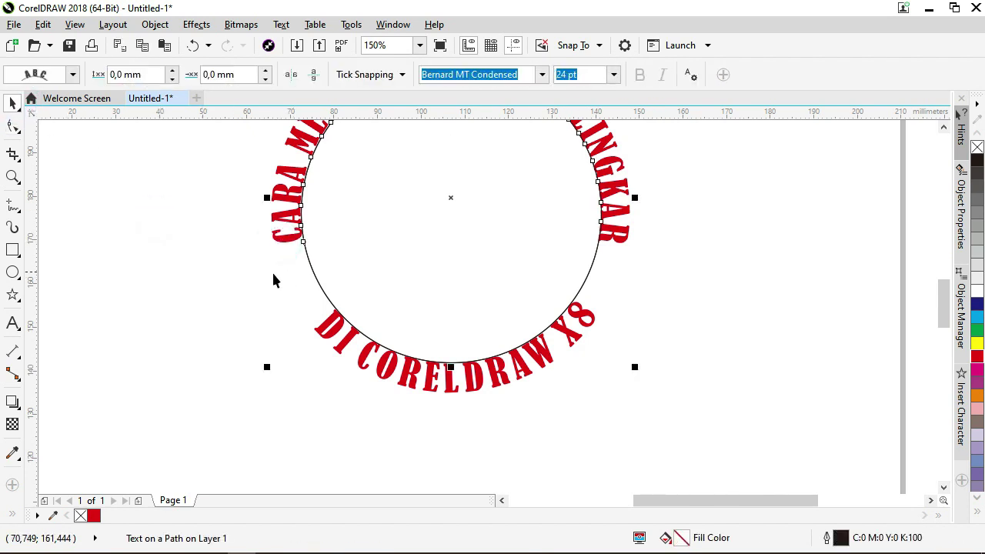
left_click(694, 327)
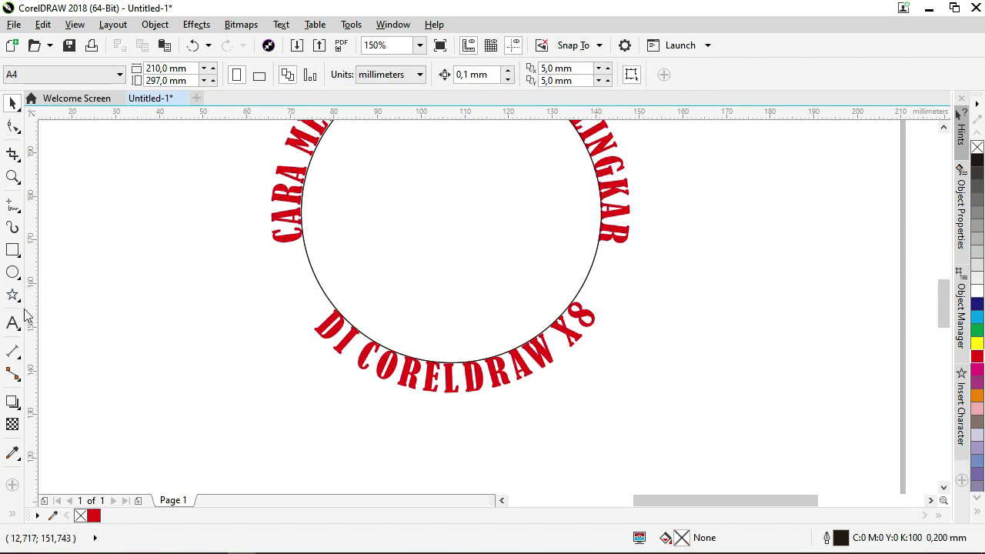
- Draw a small five-pointed star left of the circle and enlarge it slightly
left_click(13, 294)
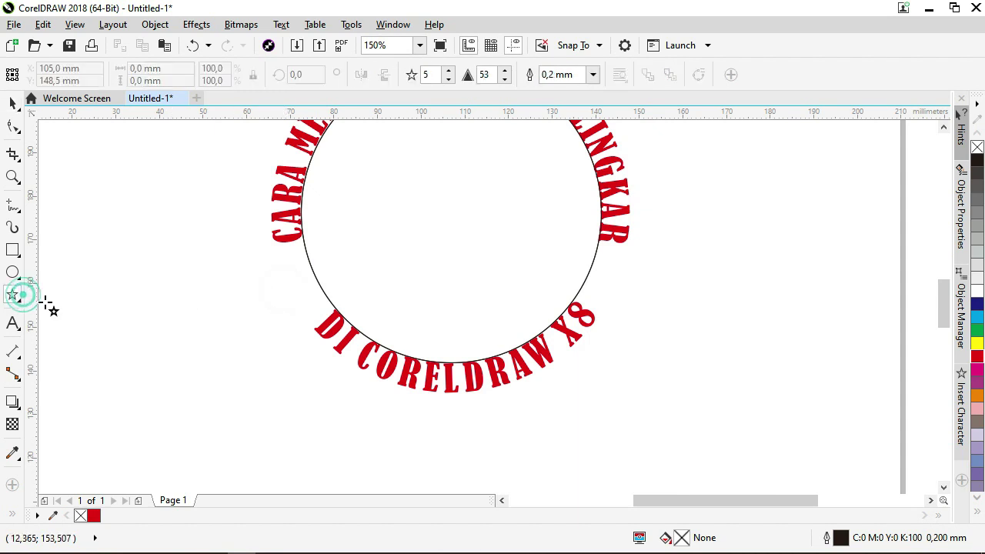
scroll(306, 286, "up", 3)
left_click_drag(296, 226, 311, 264)
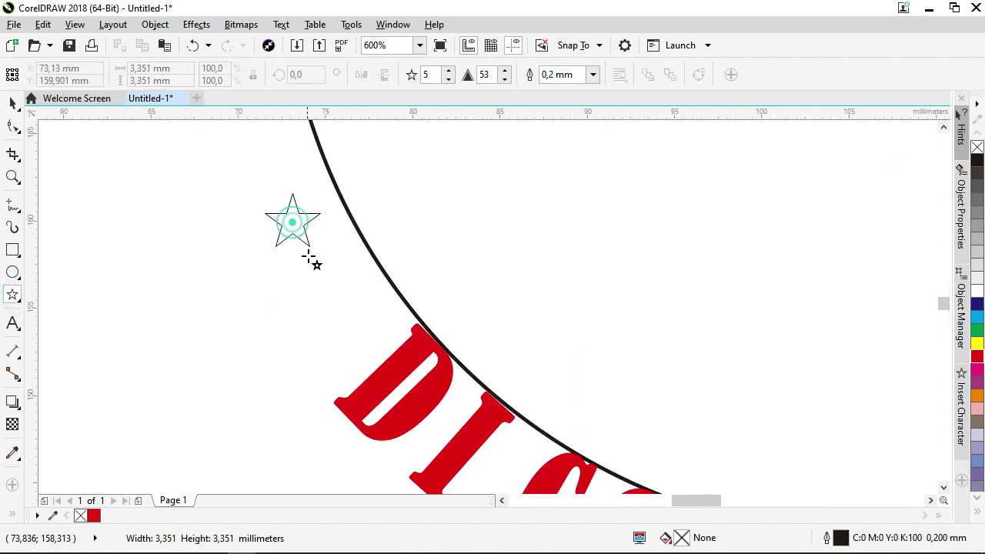
scroll(320, 338, "down", 2)
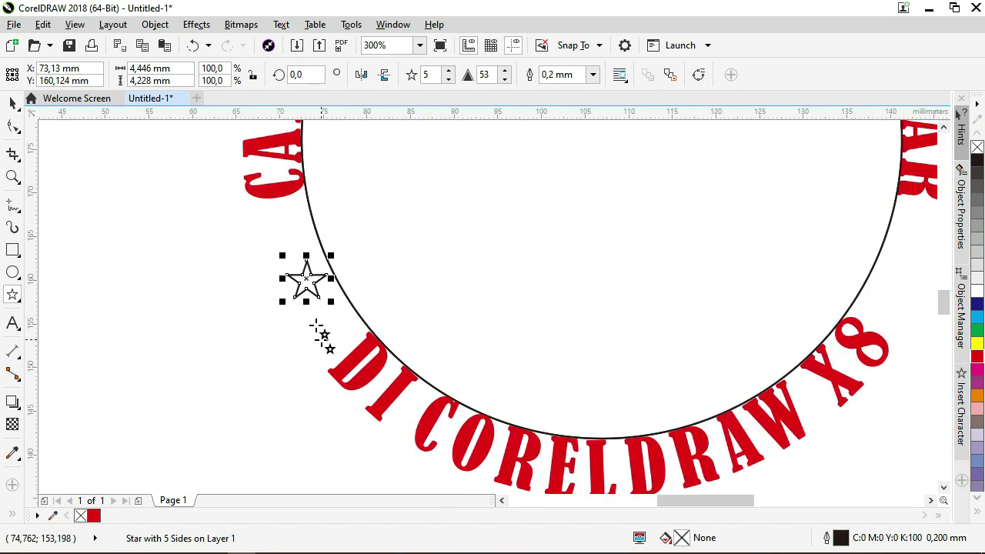
left_click(12, 102)
left_click_drag(330, 301, 339, 328)
- Fill the star red, remove its outline, and drag a copy toward the circle's right side
left_click(978, 356)
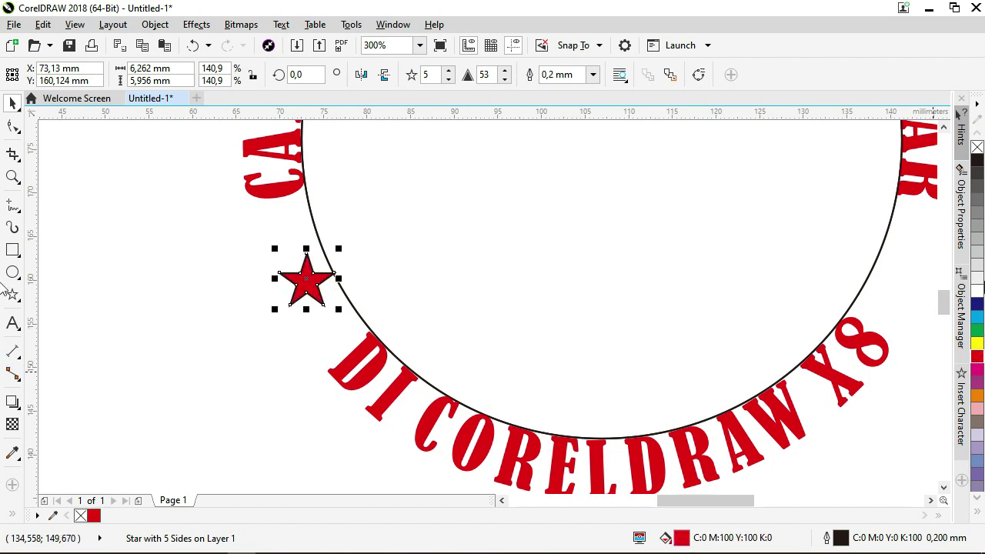
right_click(978, 147)
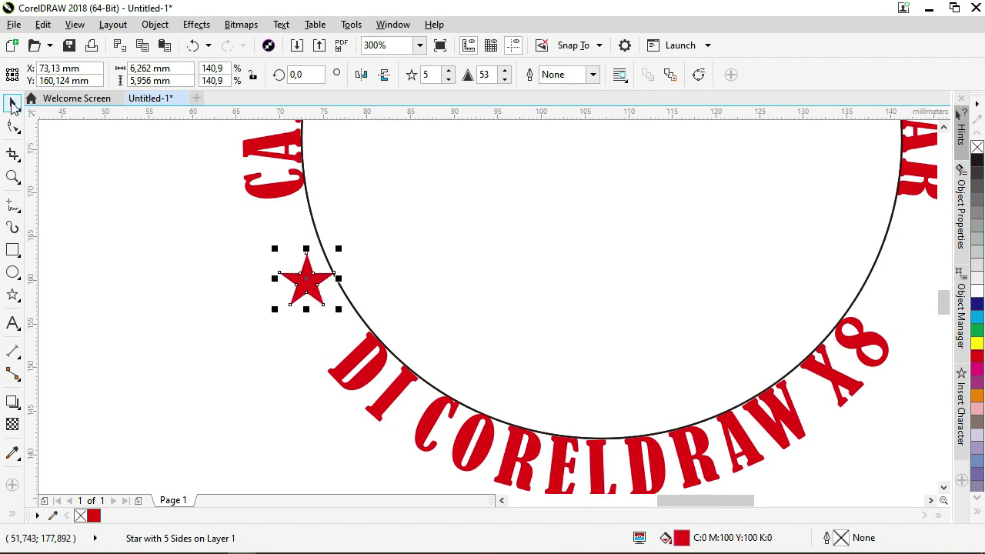
left_click(110, 288)
left_click(300, 290)
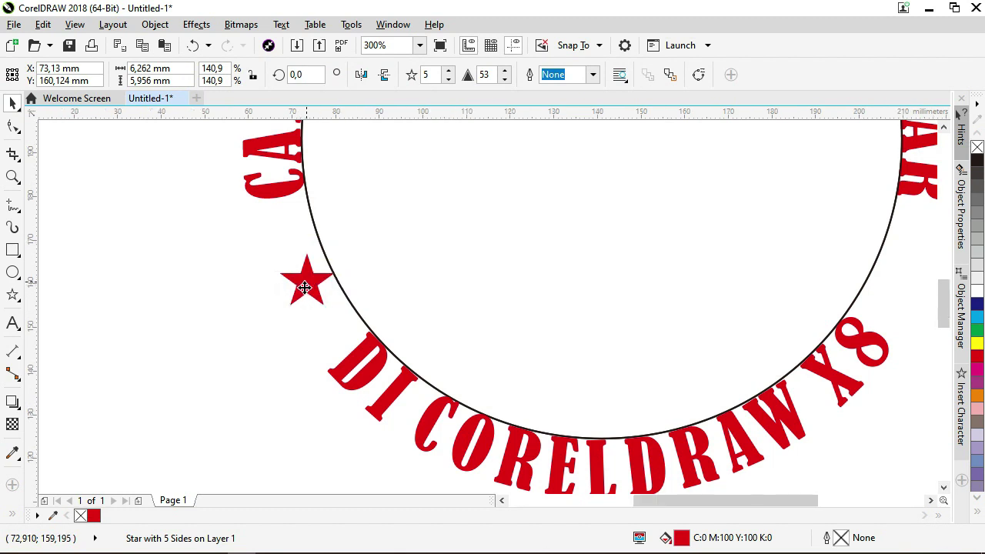
scroll(304, 289, "down", 2)
scroll(307, 289, "up", 2)
mouse_move(307, 291)
left_mouse_down()
mouse_move(883, 356)
mouse_move(875, 348)
left_mouse_up()
- Reposition DI CORELDRAW X8 so it is centred along the circle's bottom
left_click(726, 443)
scroll(441, 291, "down", 3)
scroll(441, 291, "down", 1)
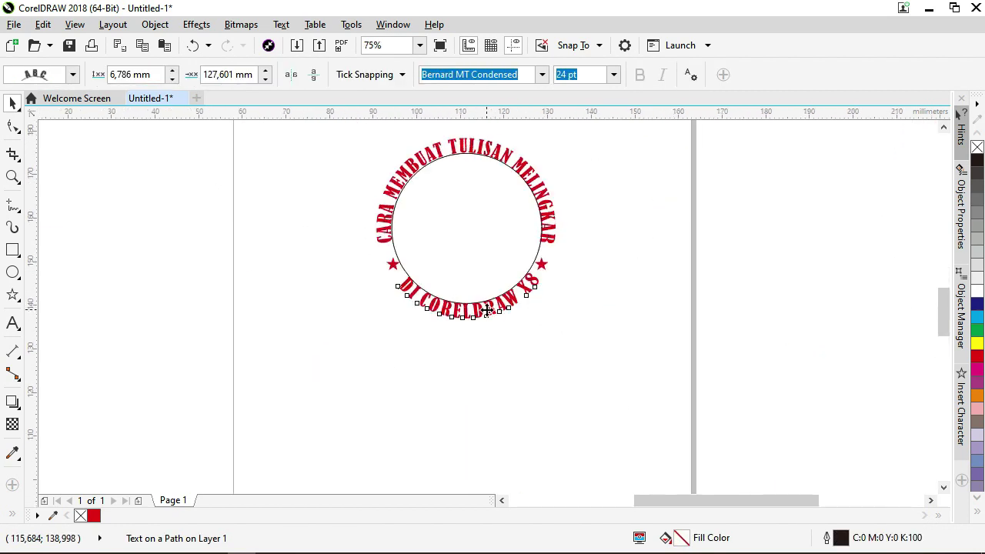
scroll(487, 310, "up", 3)
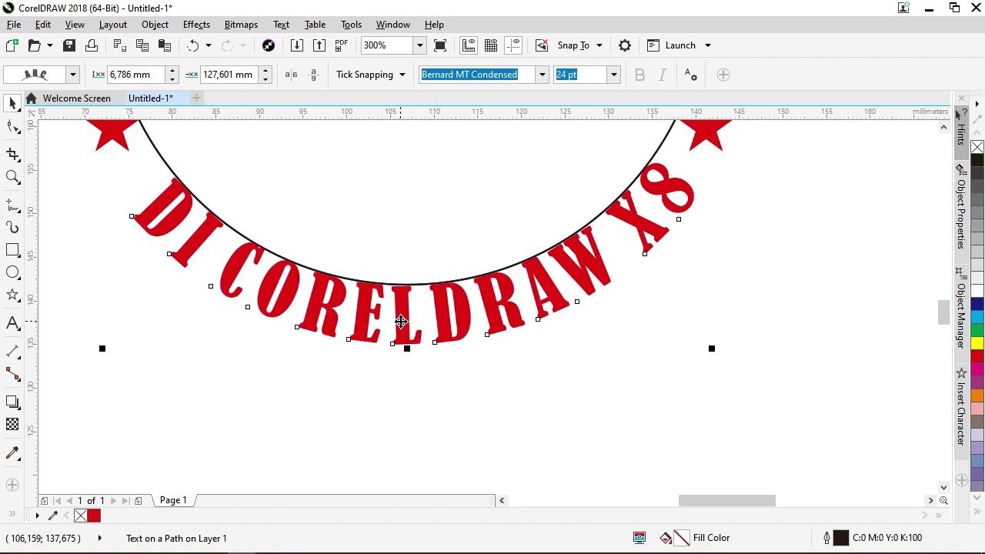
left_click_drag(401, 322, 391, 323)
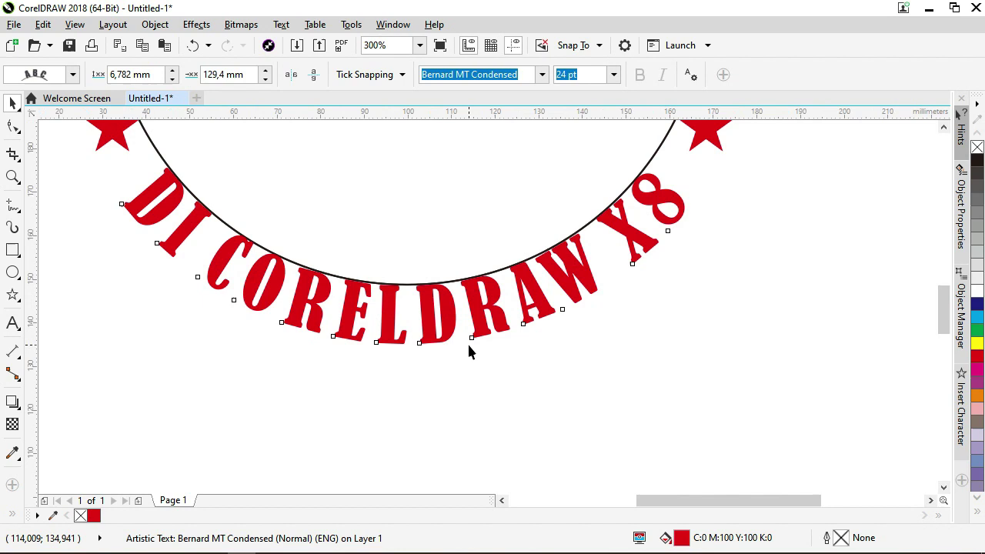
- Marquee-select the circle, both curved texts and both stars together
scroll(467, 341, "down", 3)
left_click(517, 387)
scroll(523, 260, "up", 2)
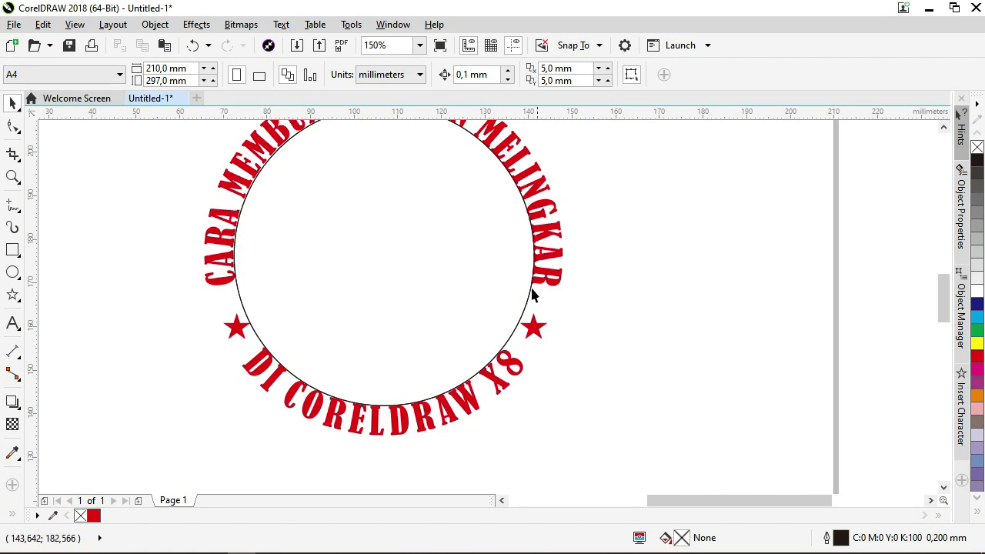
scroll(465, 391, "down", 2)
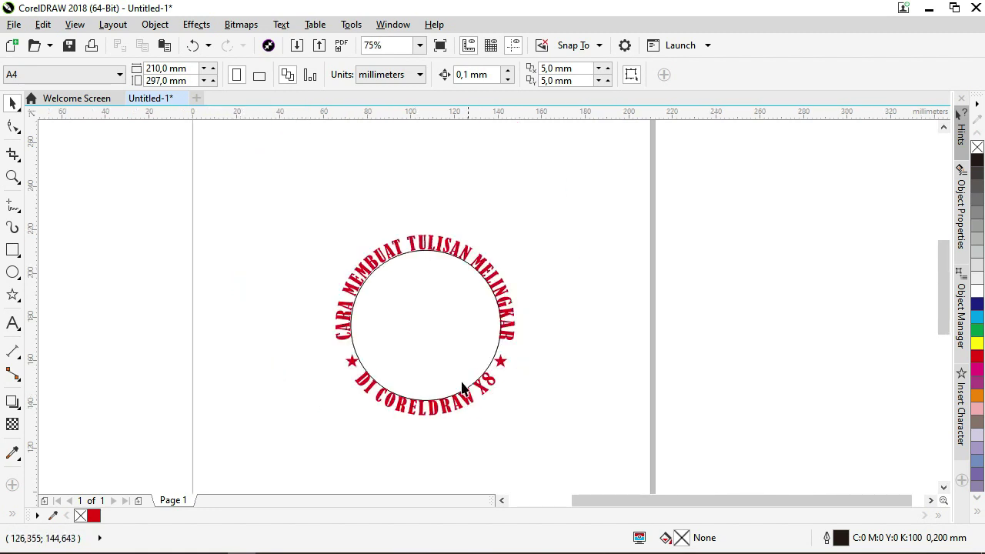
left_click_drag(305, 211, 556, 451)
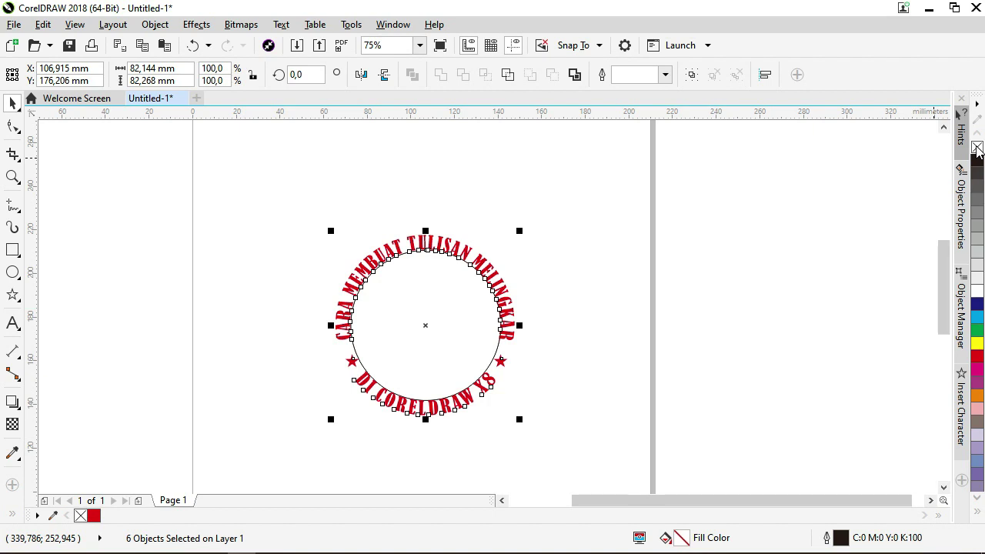
- Remove the circle's black outline, then group the circle, both texts and both stars with Ctrl+G
right_click(975, 146)
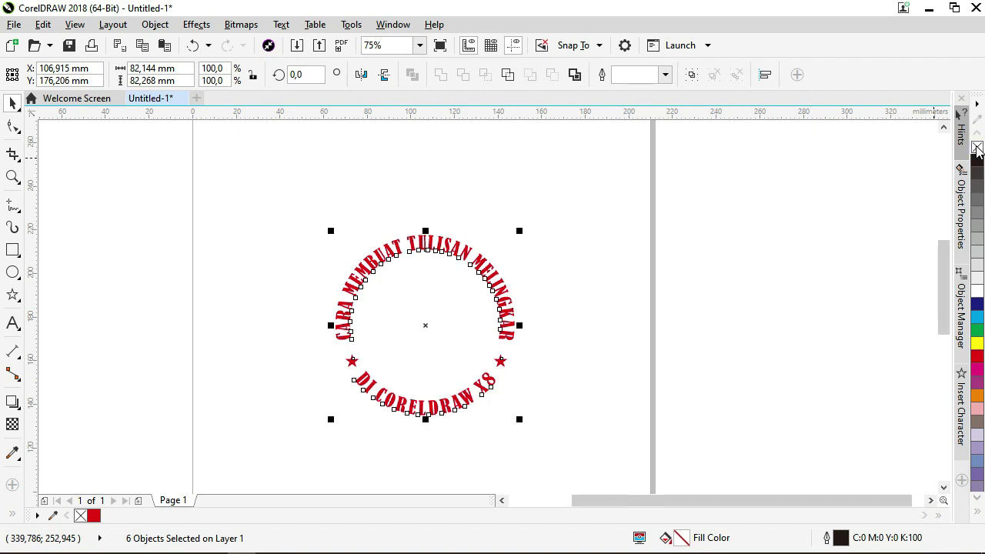
left_click(594, 248)
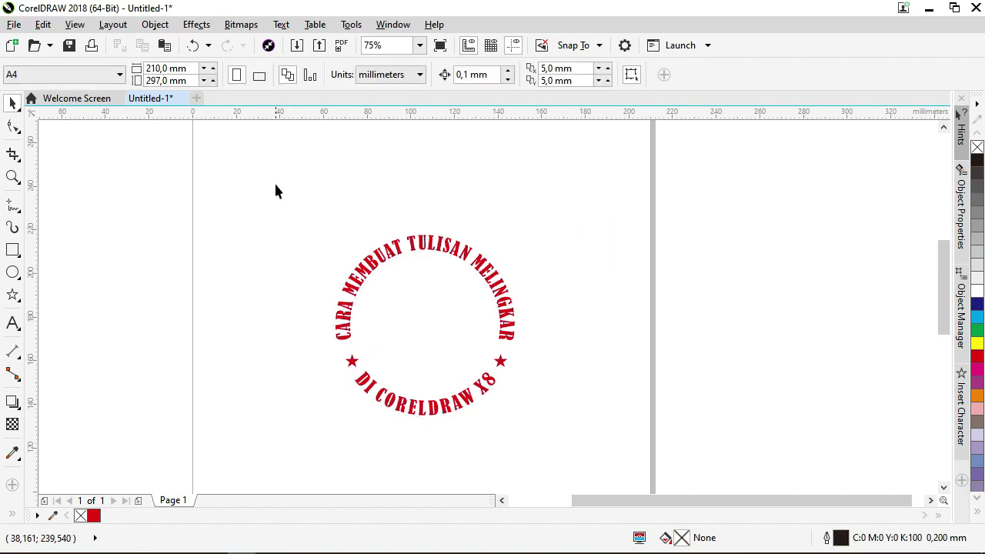
left_click_drag(274, 182, 547, 451)
scroll(420, 355, "up", 1)
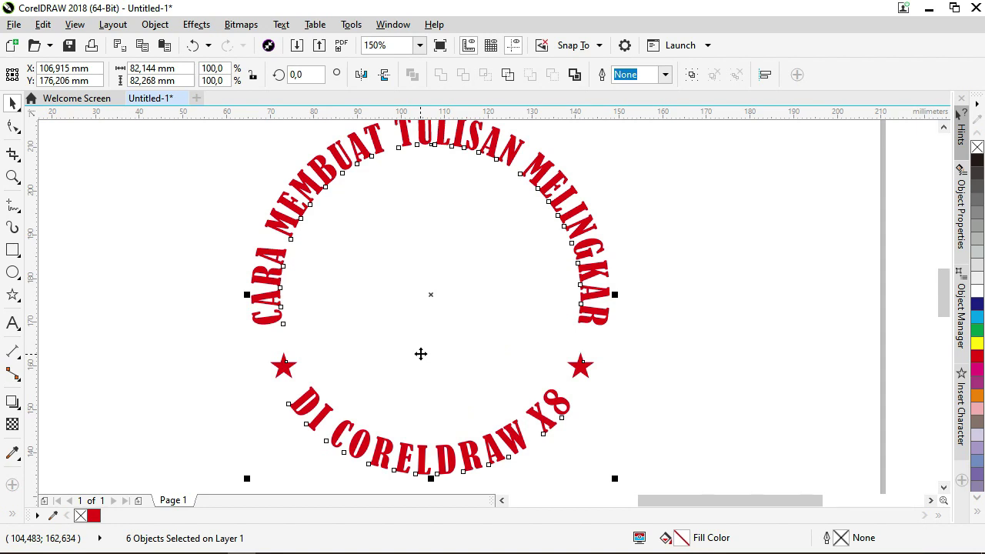
scroll(420, 354, "down", 1)
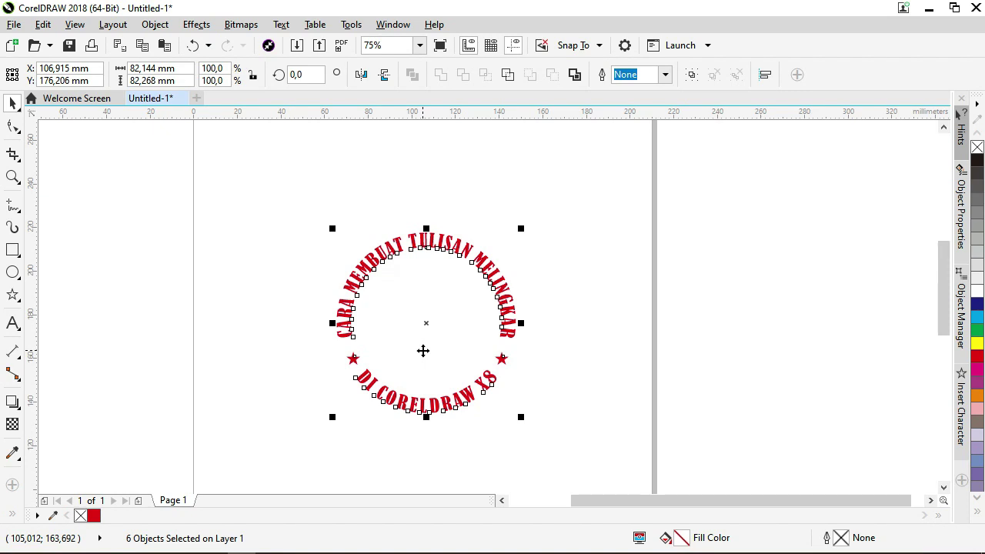
key("ctrl+g")
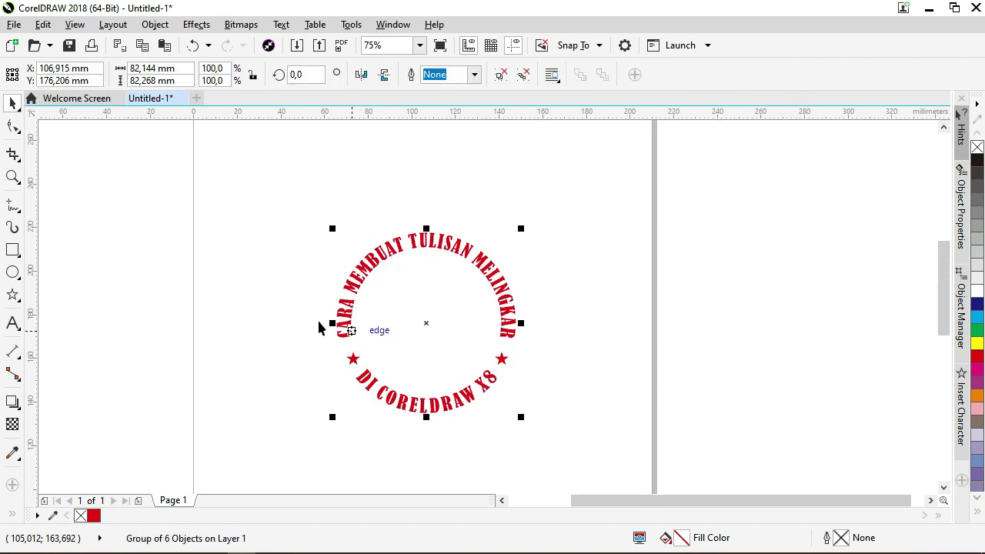
left_click(301, 315)
scroll(387, 319, "up", 1)
scroll(387, 320, "down", 1)
scroll(396, 323, "up", 1)
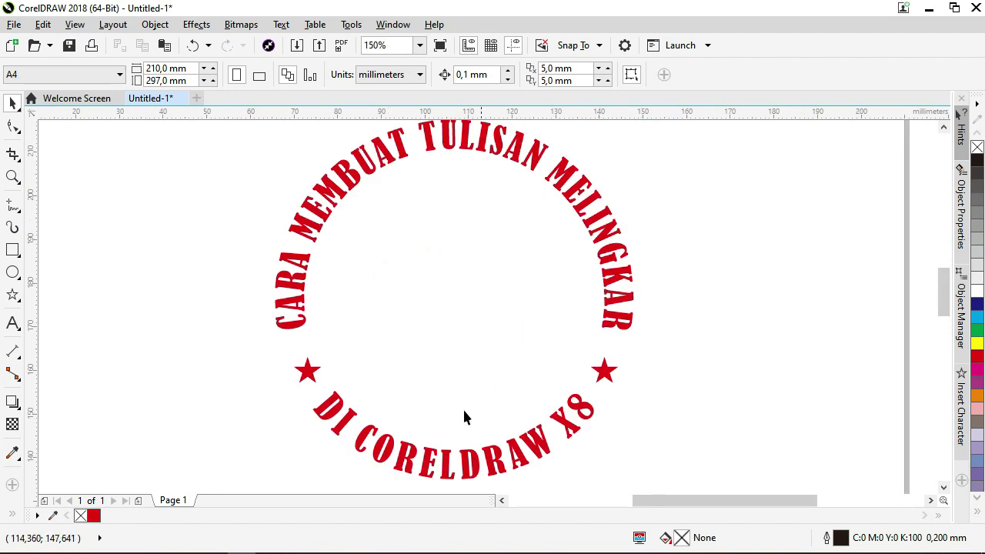
scroll(549, 363, "down", 1)
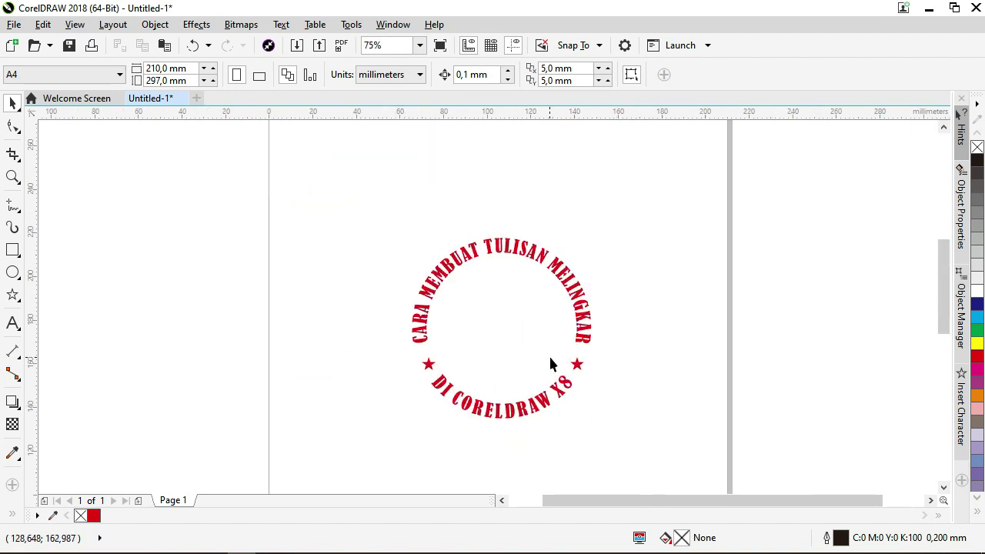
scroll(583, 366, "up", 1)
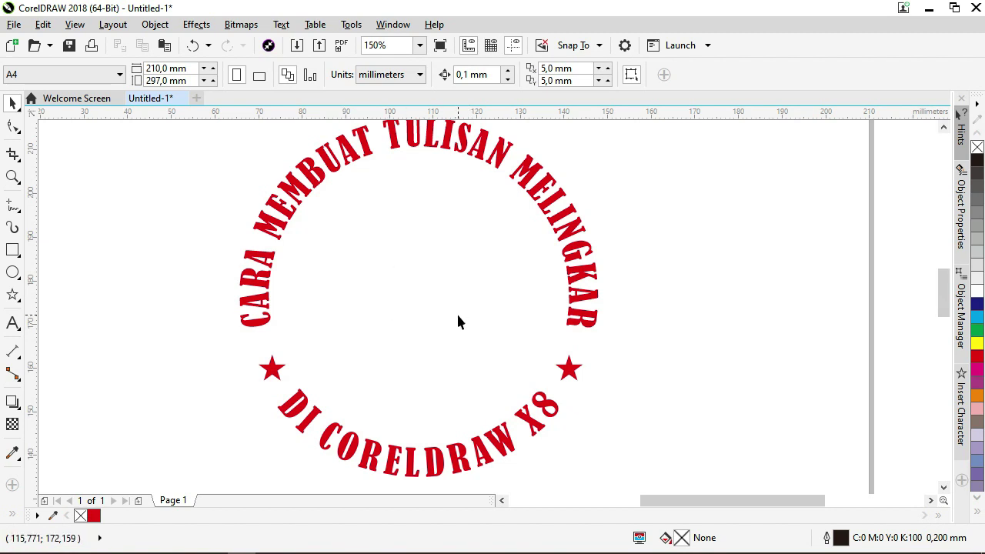
scroll(441, 299, "down", 1)
scroll(440, 300, "up", 1)
scroll(439, 299, "down", 1)
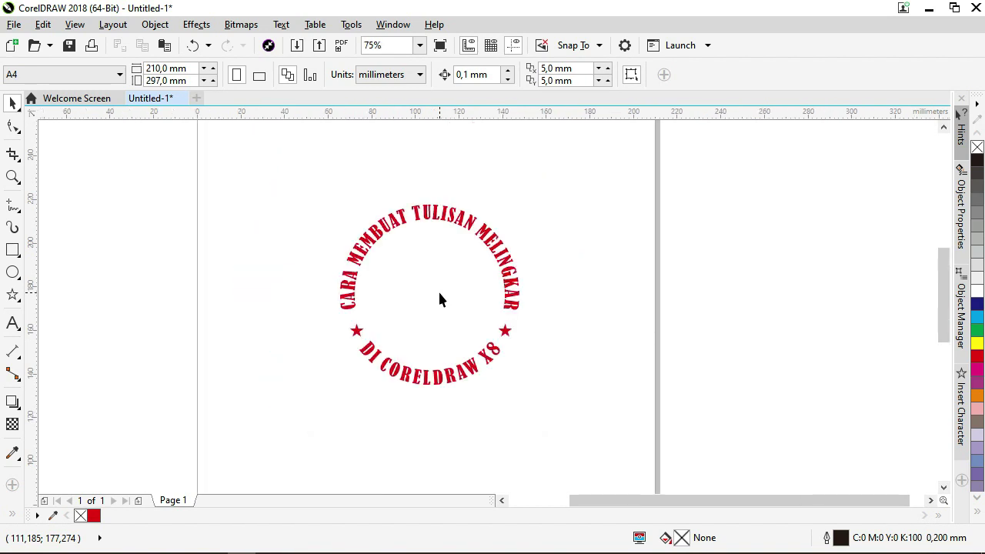
left_click(12, 178)
left_click_drag(262, 157, 598, 425)
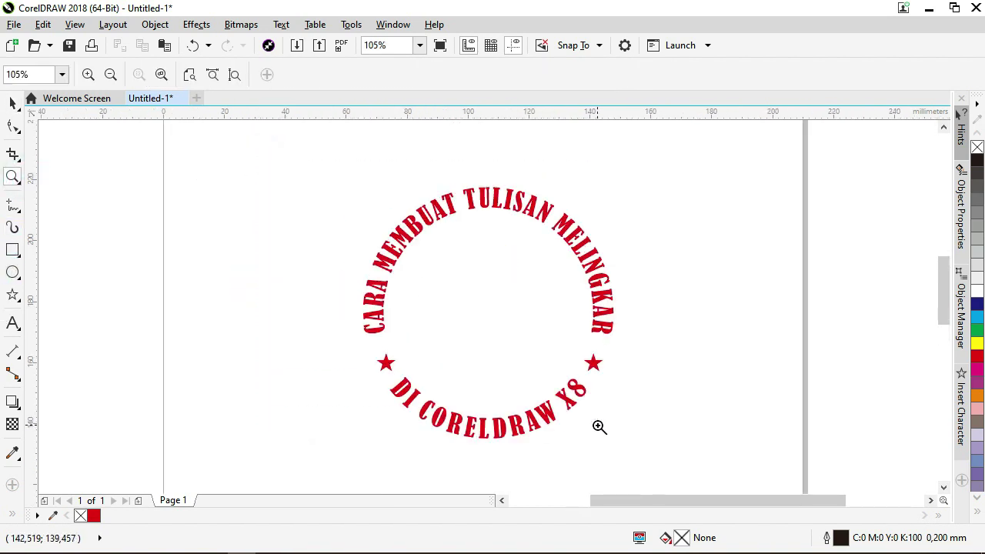